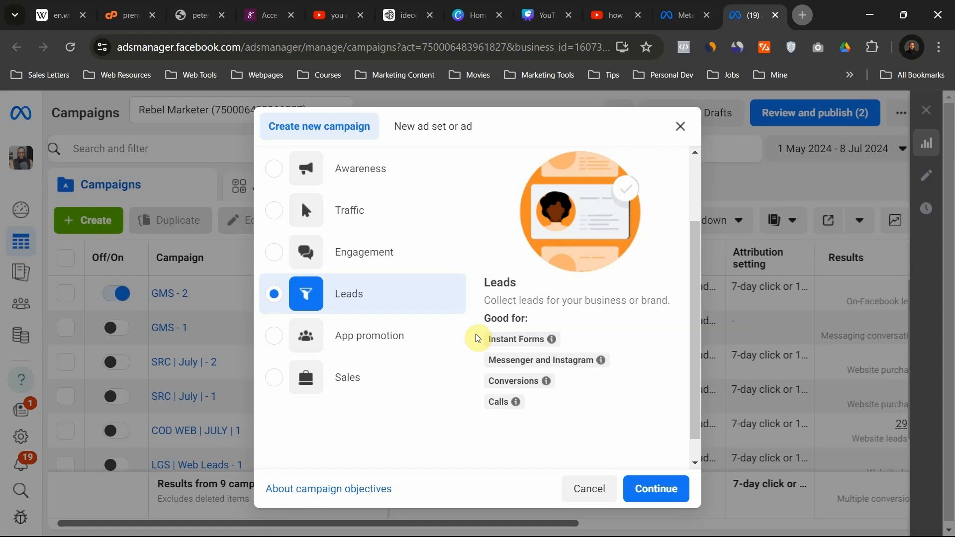
Continue with the Leads objective and create the campaign with the Manual leads campaign setup
click(650, 491)
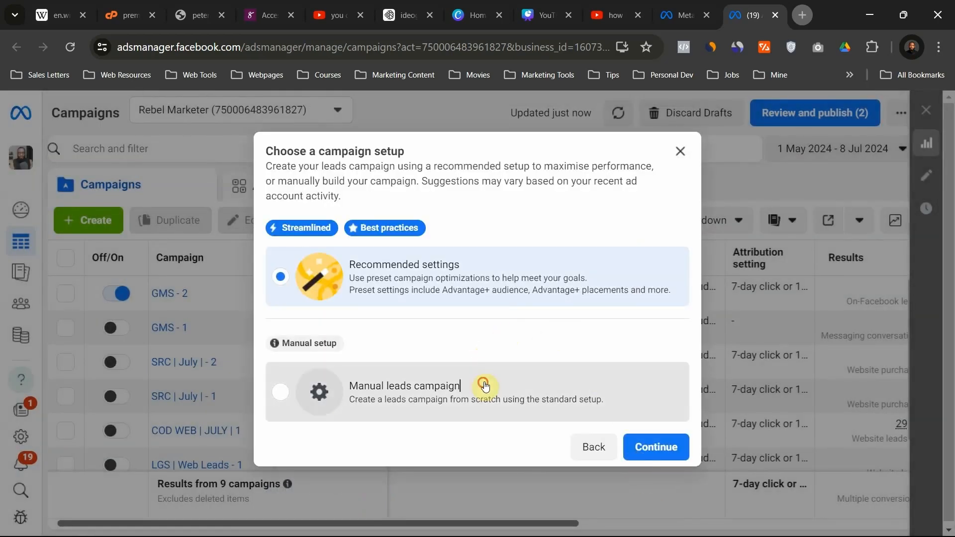
click(485, 387)
click(666, 448)
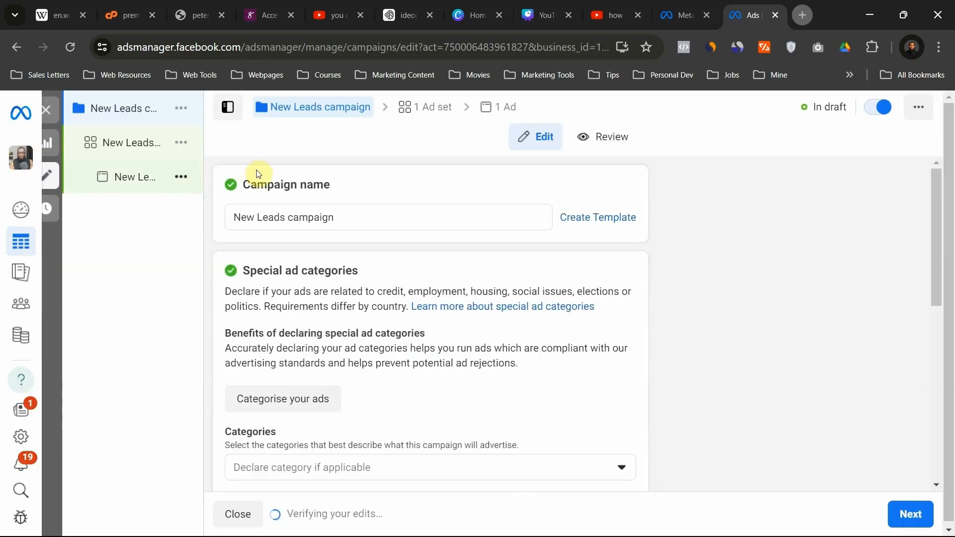
Name the campaign "Ikoyi 100M Property"
triple_click(337, 215)
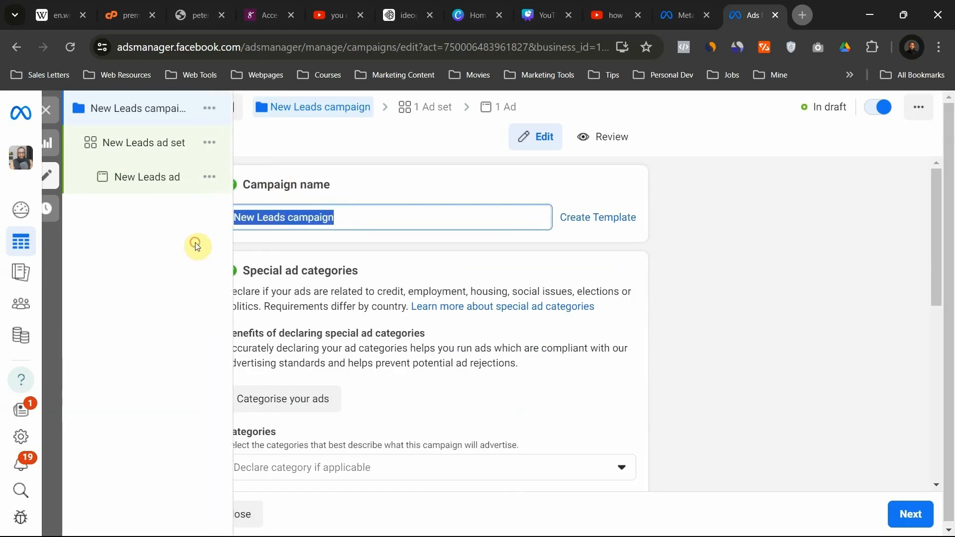
text(Lead)
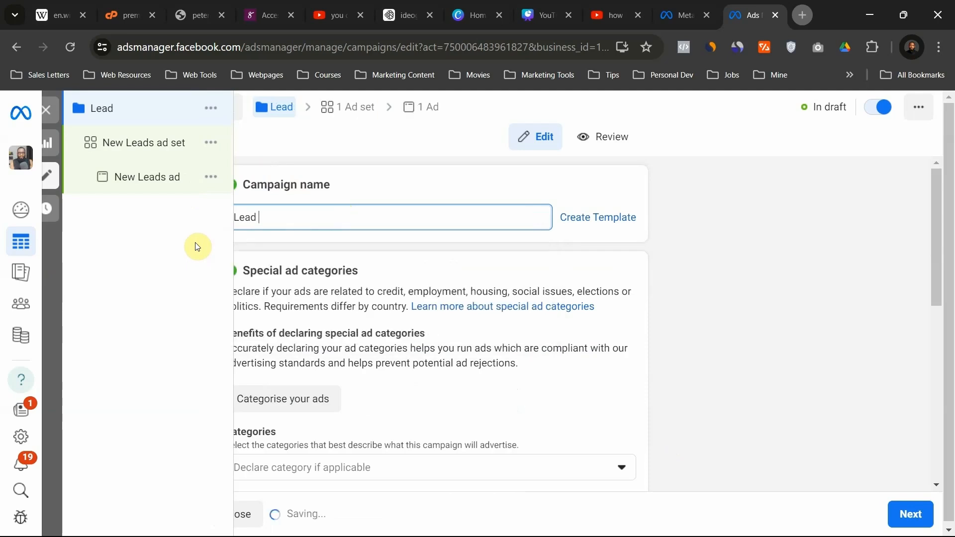
key(BackSpace)
key(BackSpace)
key(BackSpace)
key(BackSpace)
key(BackSpace)
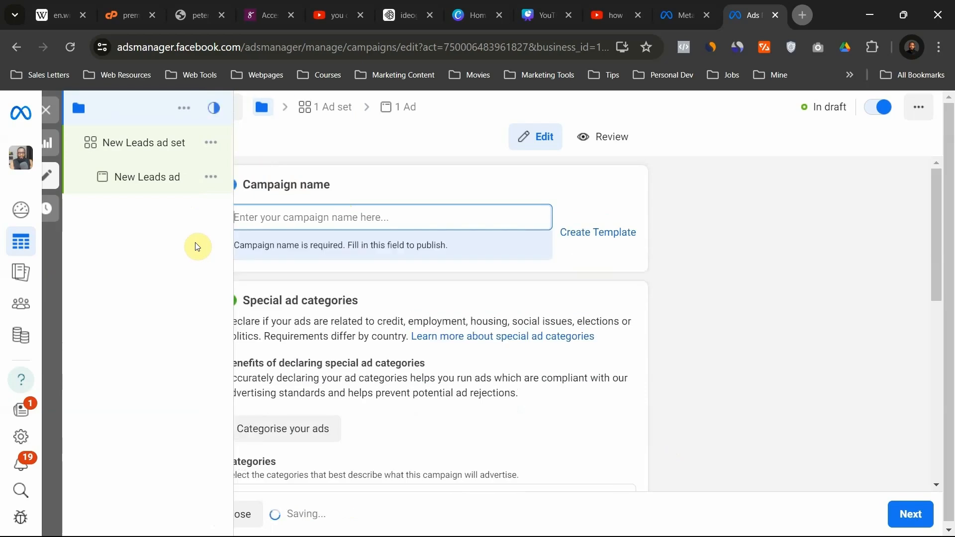
text(Ikoyi)
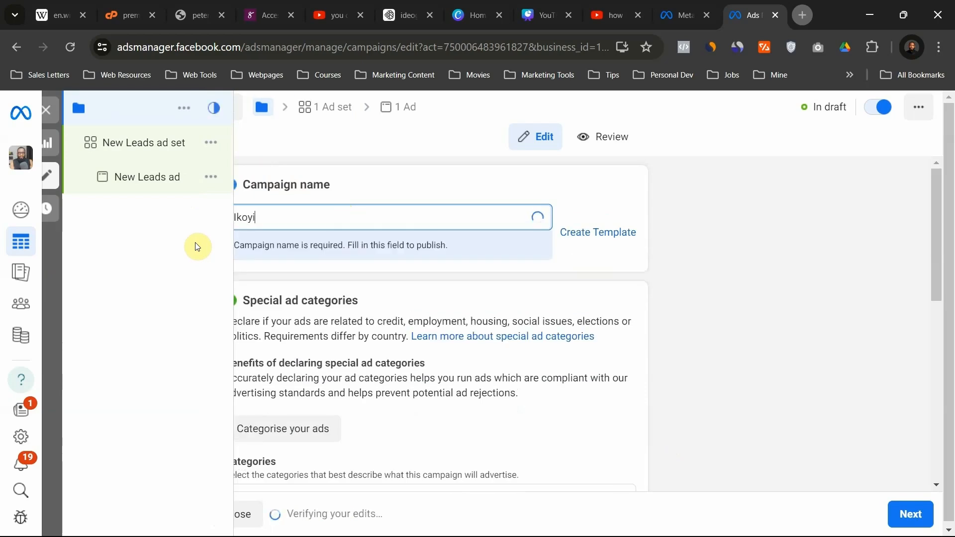
text( 1oo)
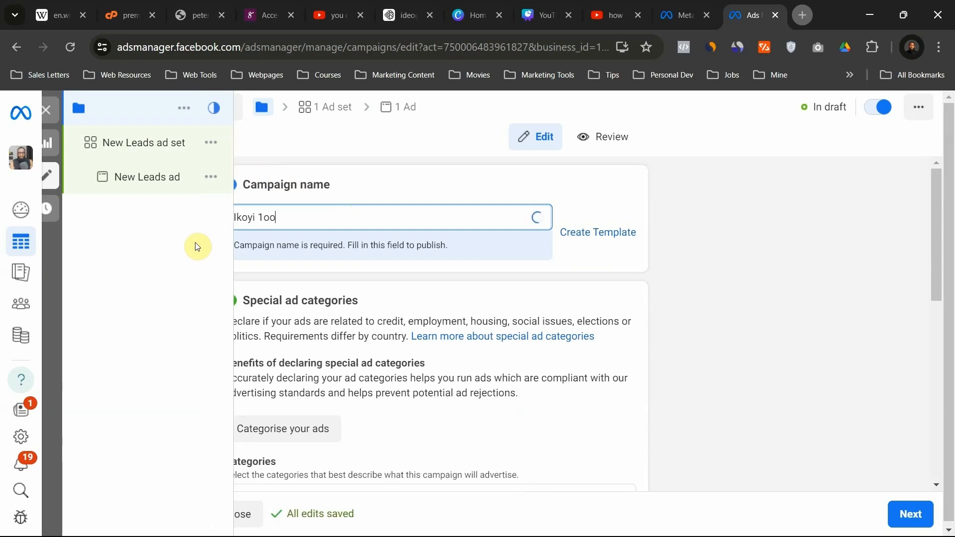
key(BackSpace)
key(BackSpace)
text(00M)
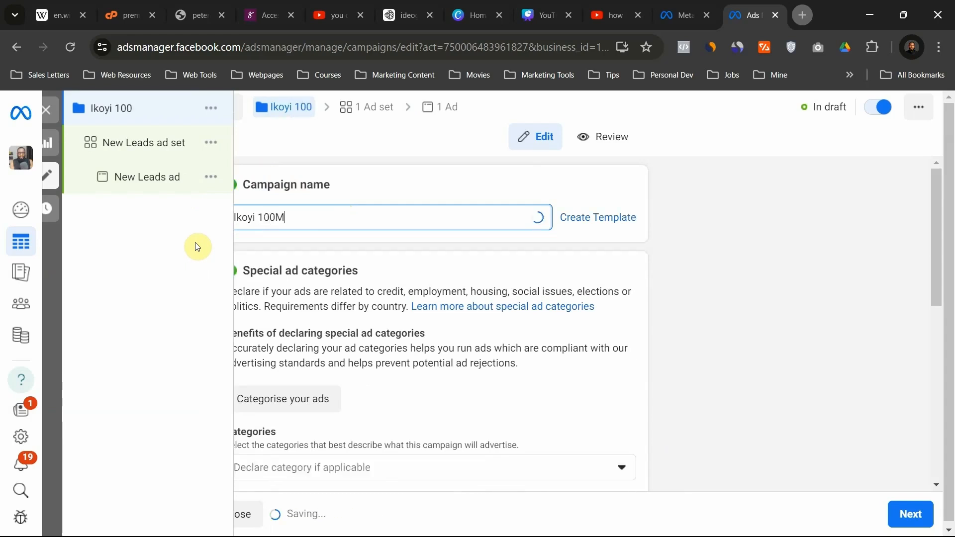
text( Pro)
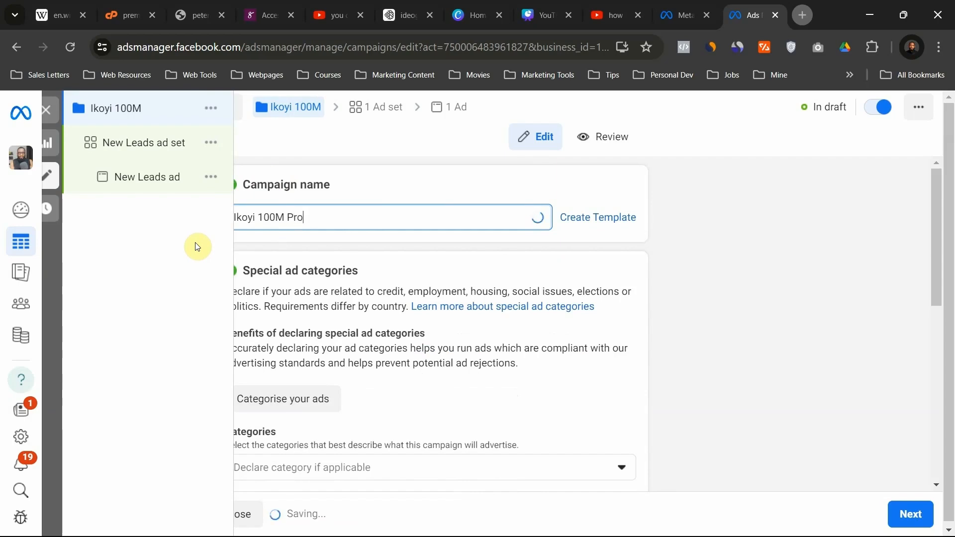
text(perty)
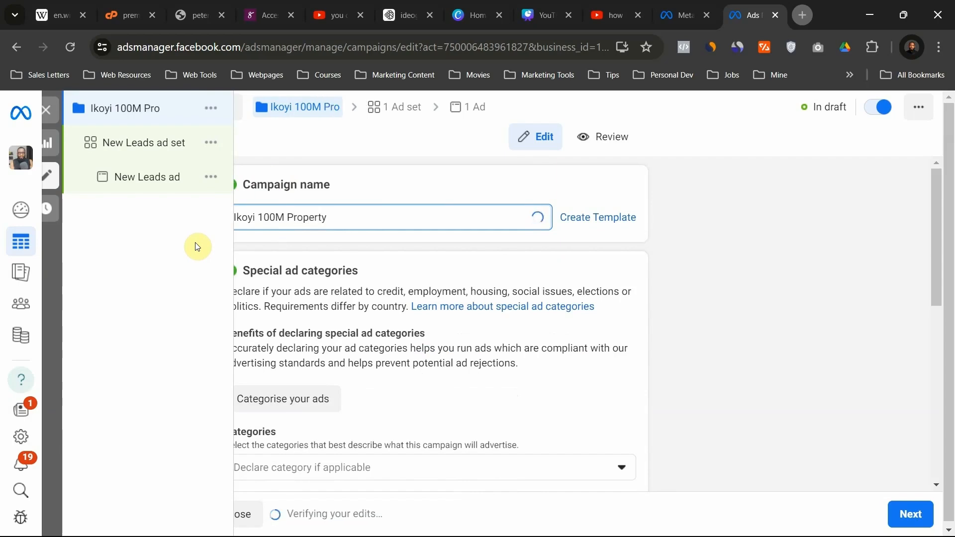
click(495, 285)
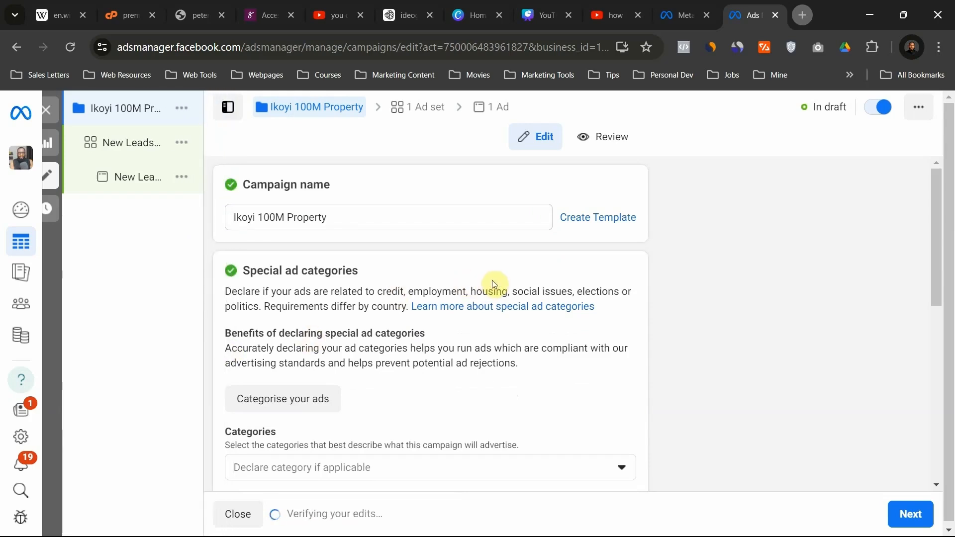
Proceed to the ad set level and name the ad set "Ad Set -1"
drag(939, 241, 938, 437)
click(910, 514)
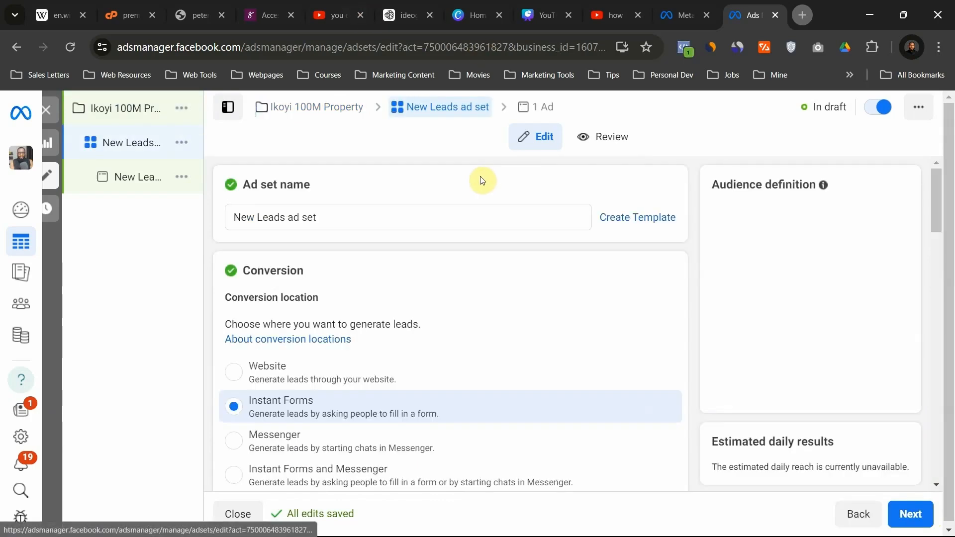
drag(334, 219, 243, 217)
text(Ad Set p)
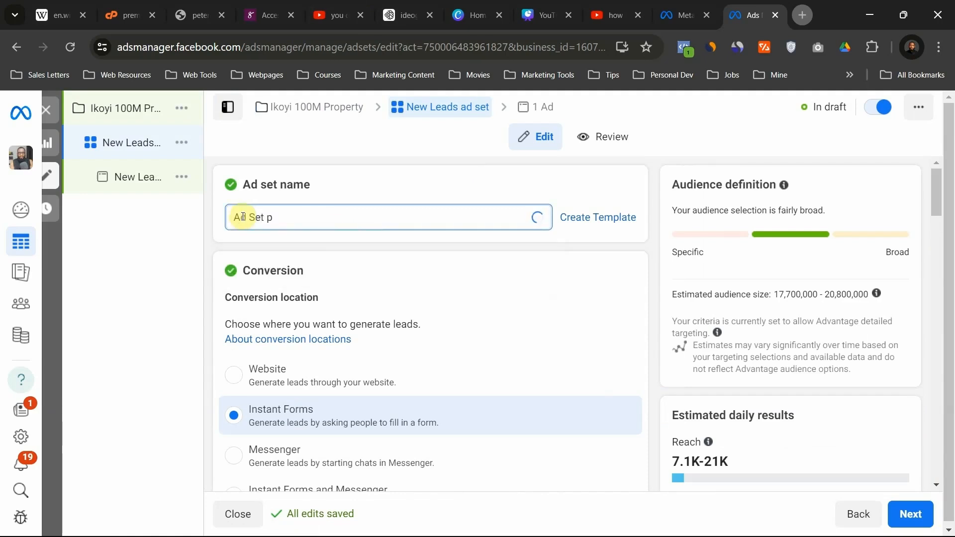
key(BackSpace)
text(-2)
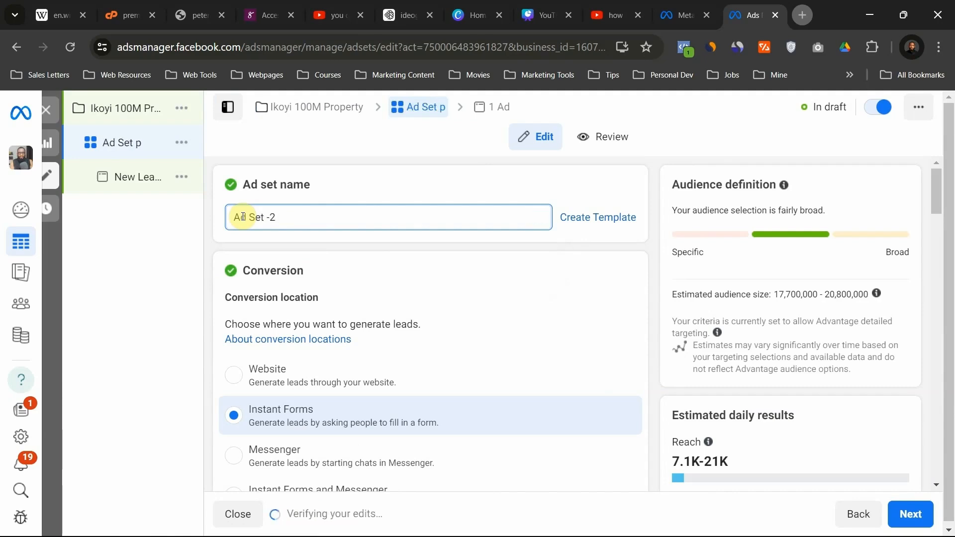
key(BackSpace)
text(1)
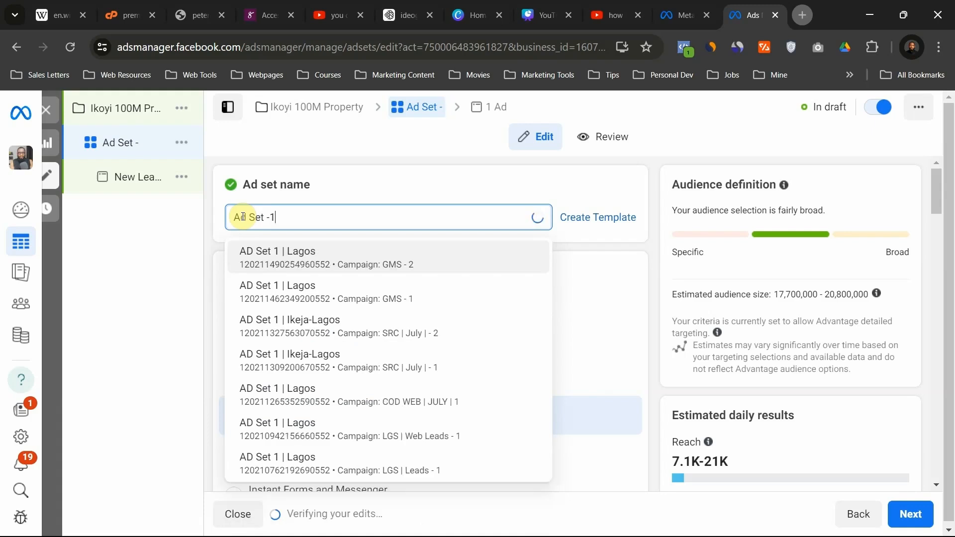
click(613, 288)
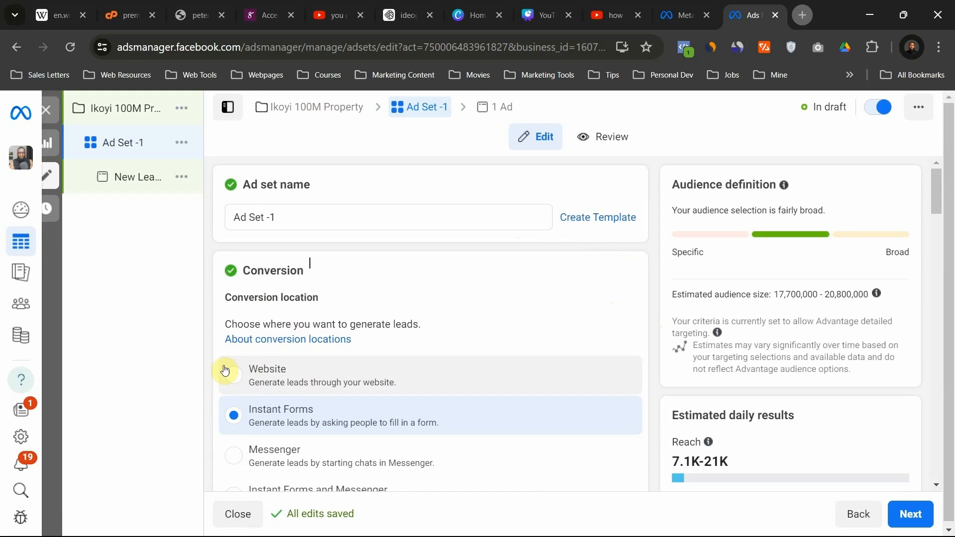
Set the ad set's daily budget to ₦10,000
drag(933, 188, 923, 324)
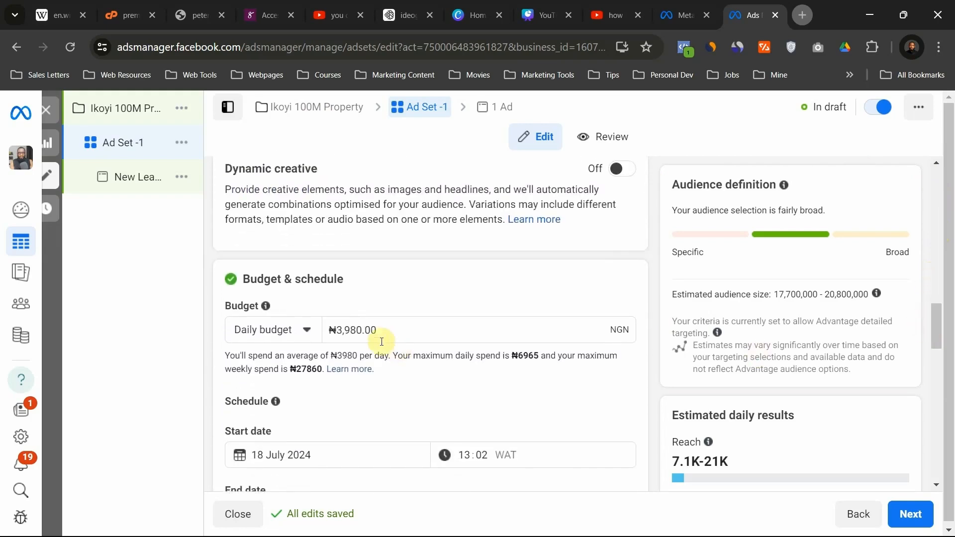
click(364, 326)
drag(364, 324, 334, 329)
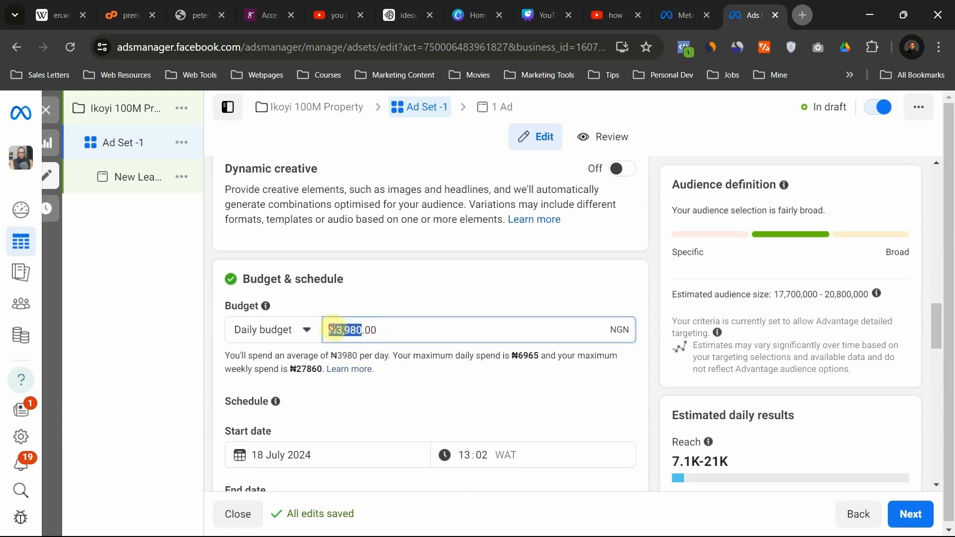
text(10,)
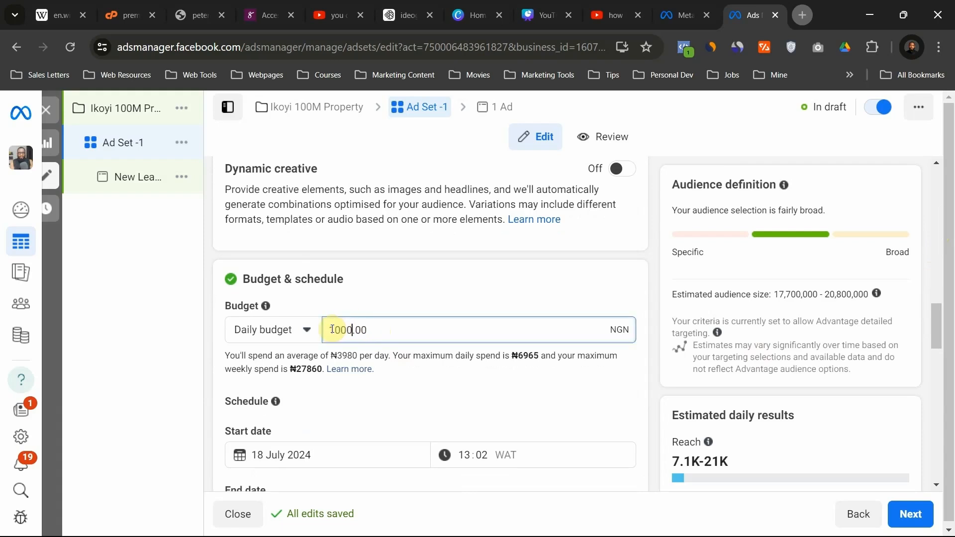
text(000)
click(388, 281)
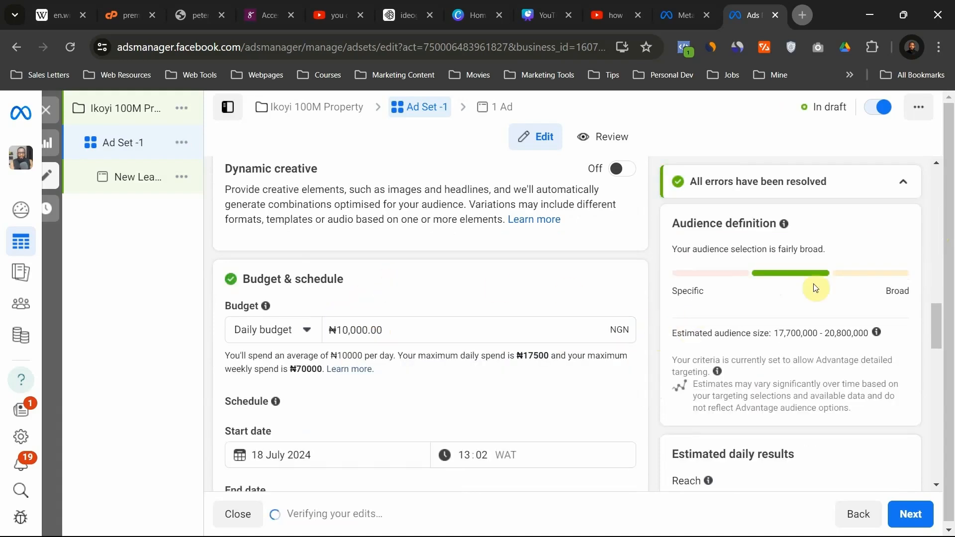
Edit the audience locations and remove Nigeria from the included locations
drag(933, 322, 929, 410)
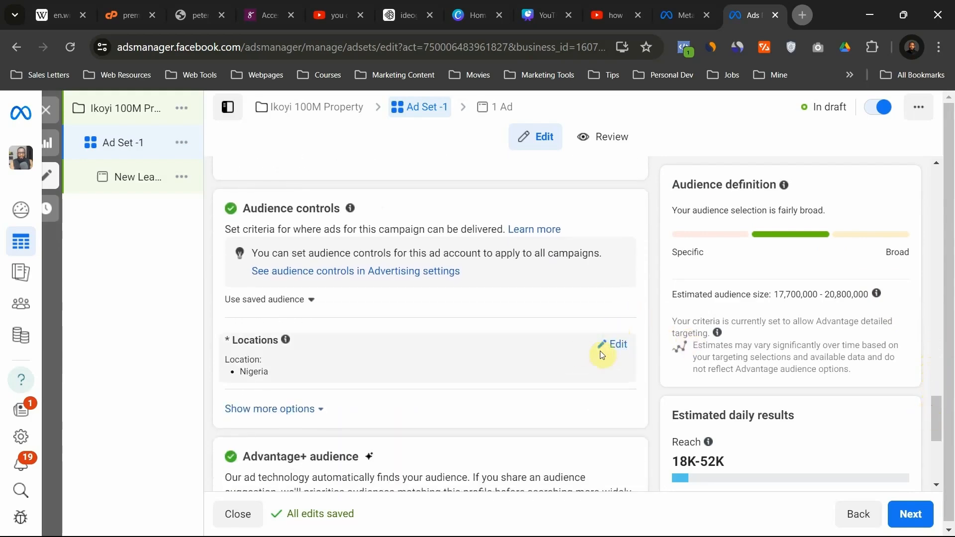
click(618, 348)
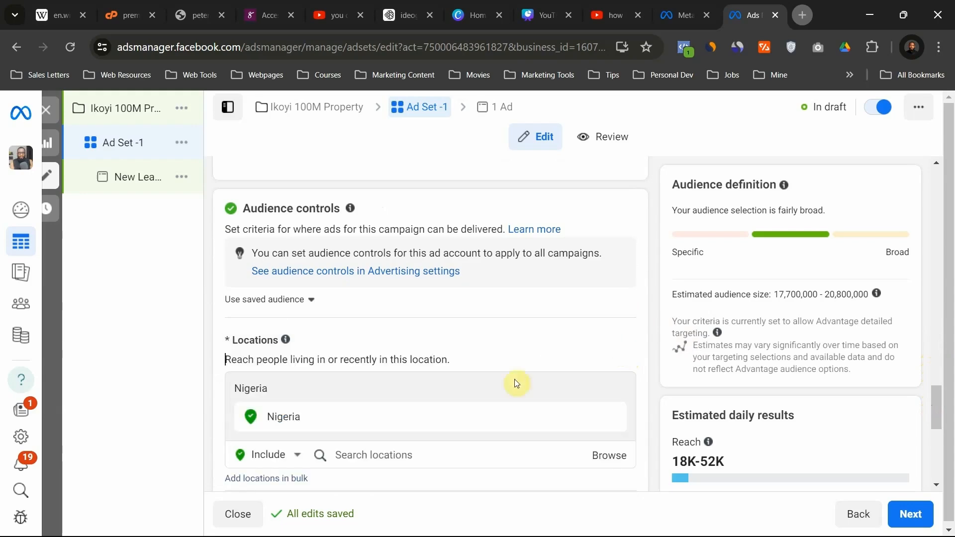
click(612, 417)
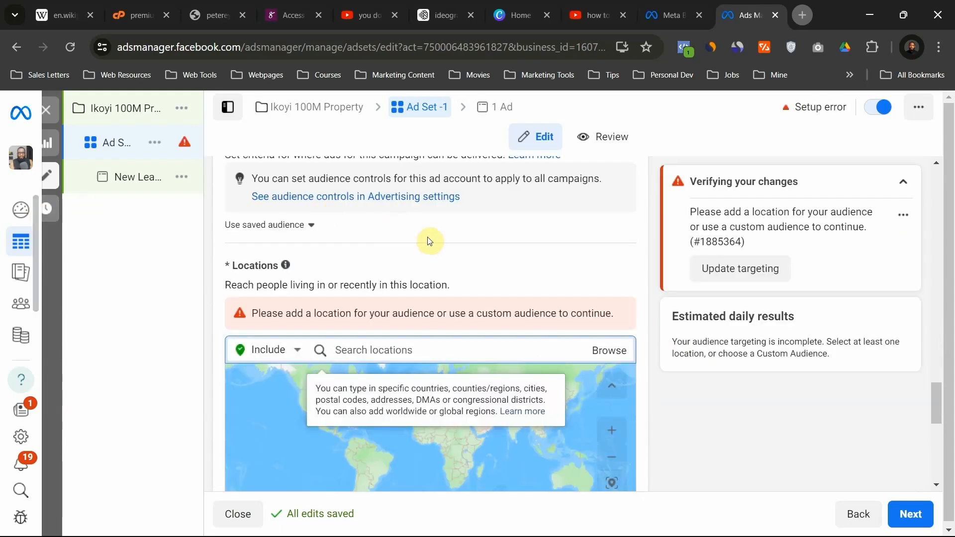
key(alt+Tab)
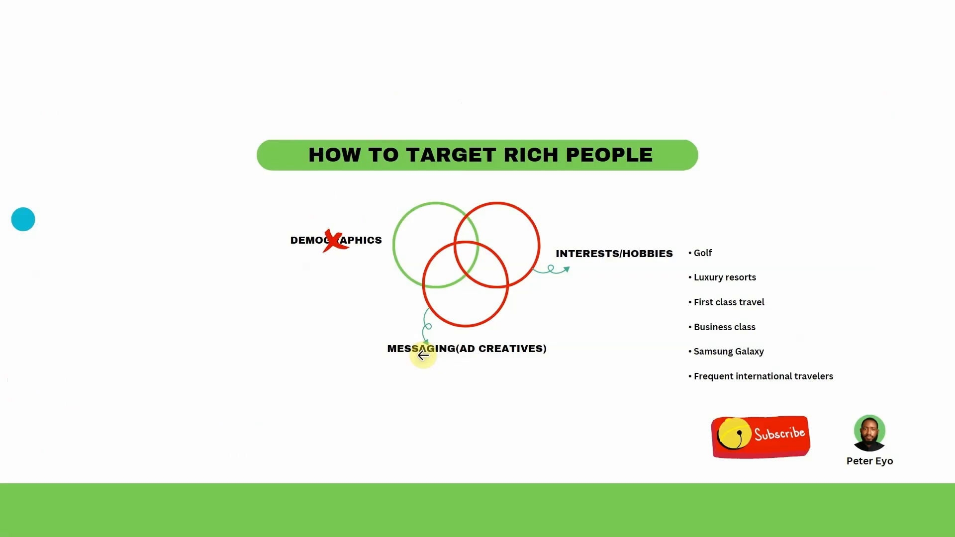
key(Left)
key(alt+Tab)
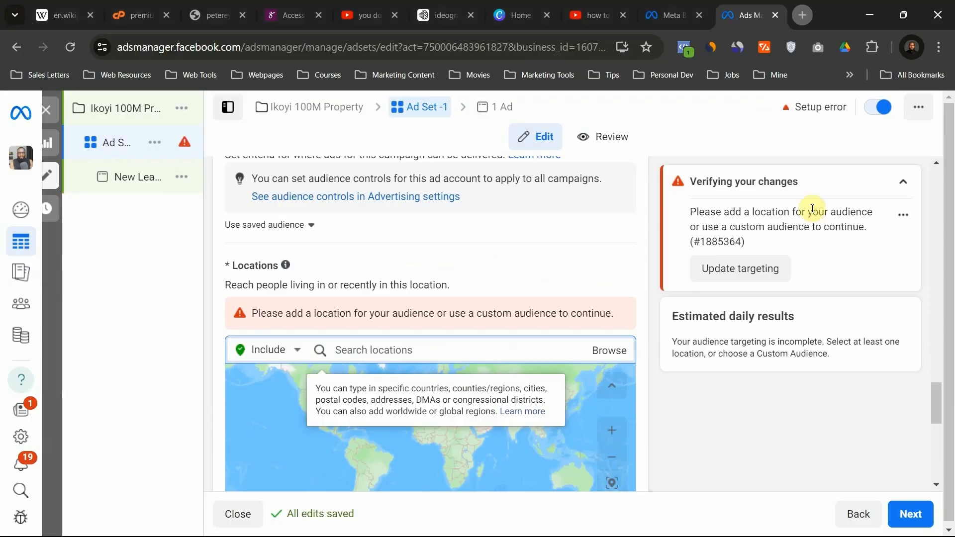
key(alt+Tab)
Add the cities Lagos and Ikeja in Lagos State, Nigeria, to the included audience locations
text(L)
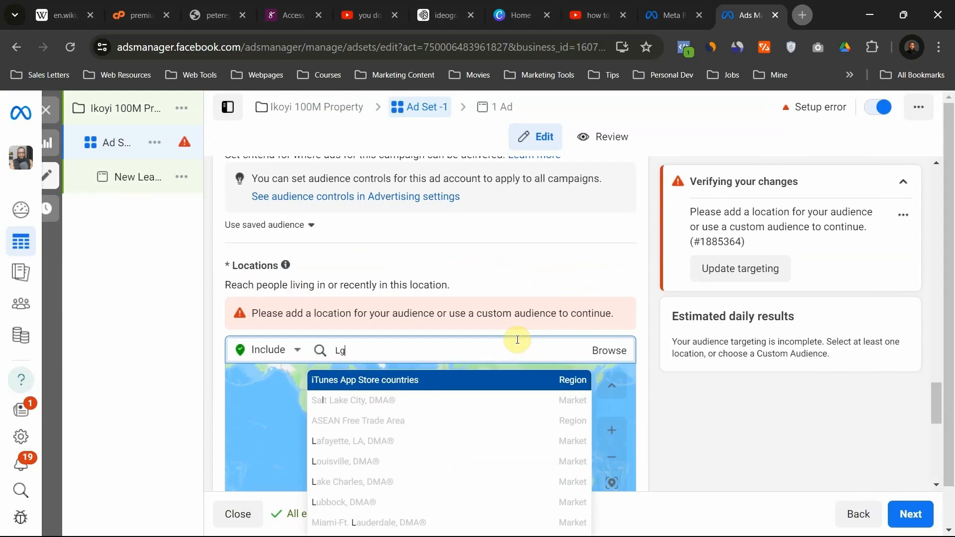
key(BackSpace)
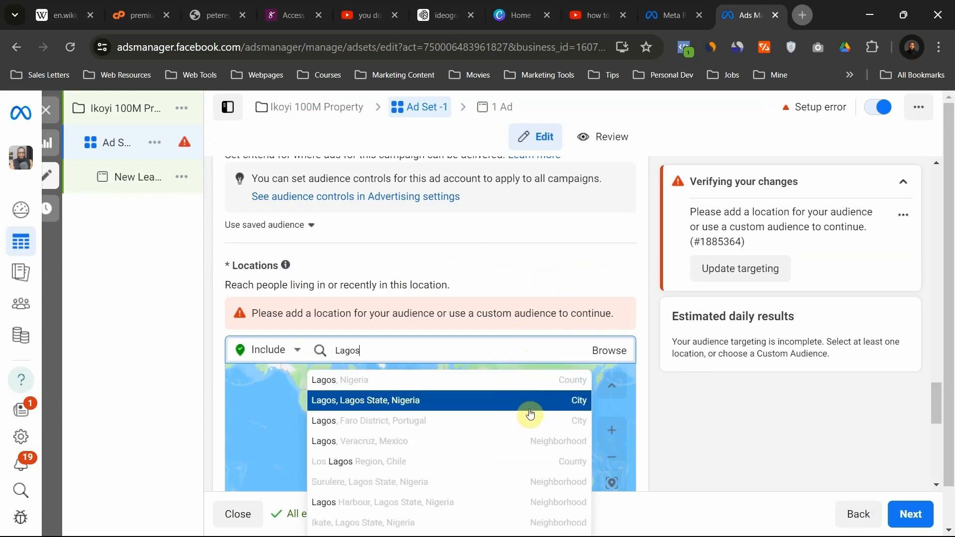
click(531, 413)
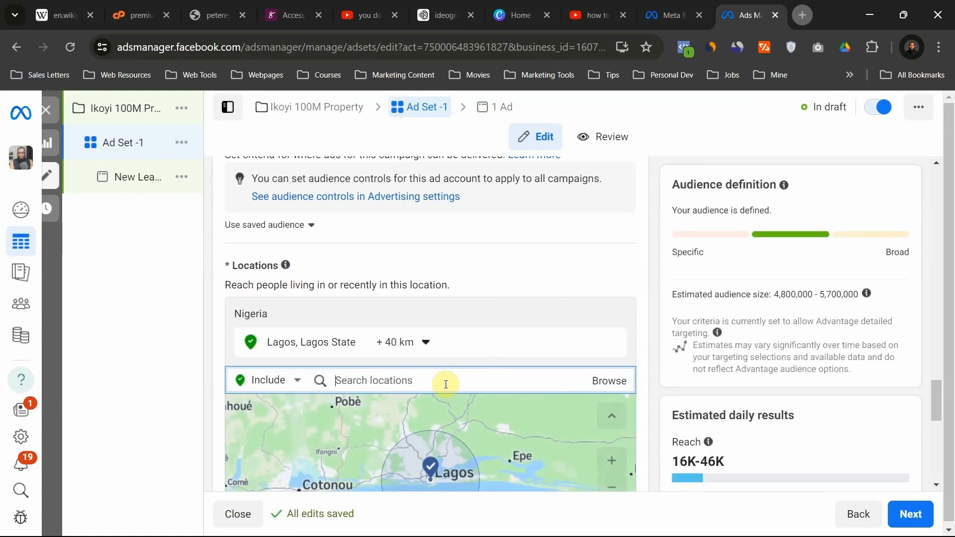
click(445, 383)
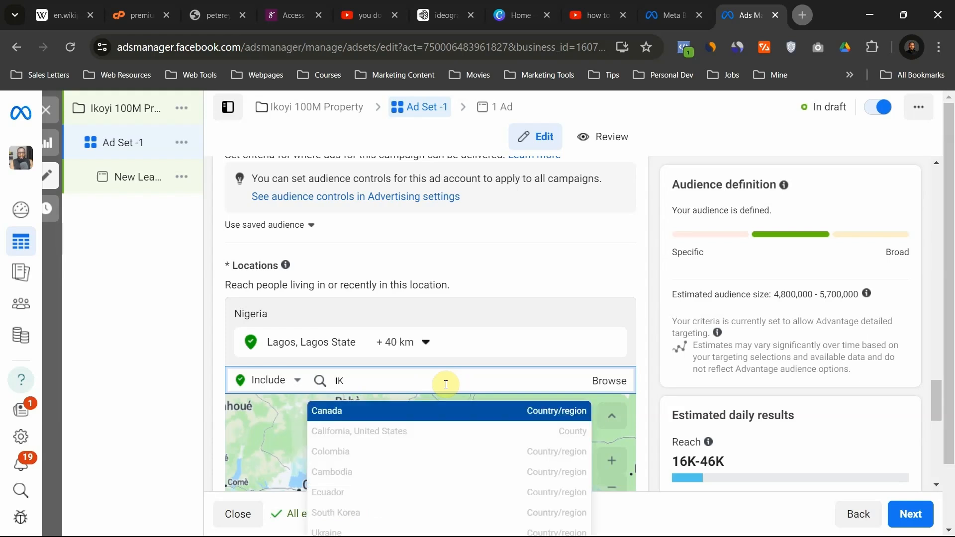
key(BackSpace)
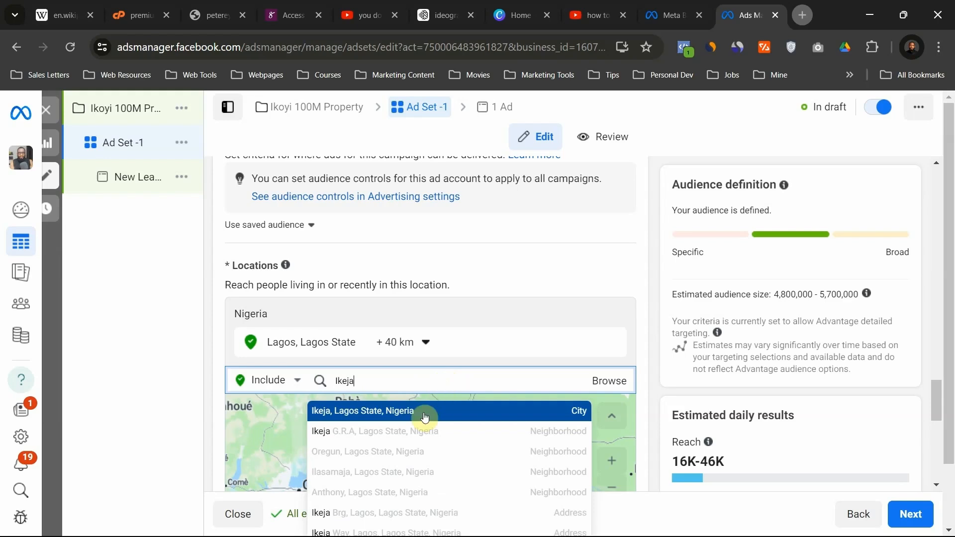
click(419, 411)
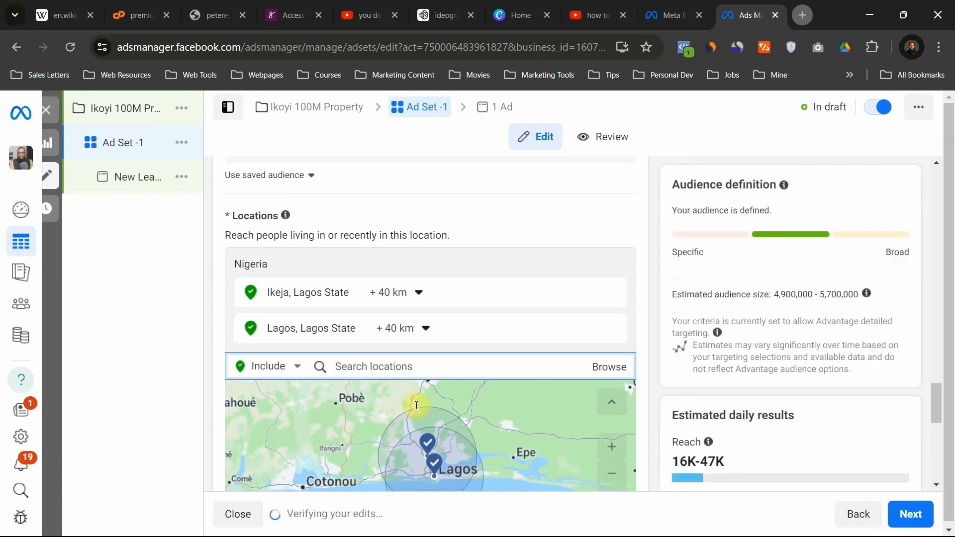
Add the city Abuja, Federal Capital Territory, Nigeria, to the included audience locations
scroll(417, 379, down, 2)
click(414, 301)
text(A)
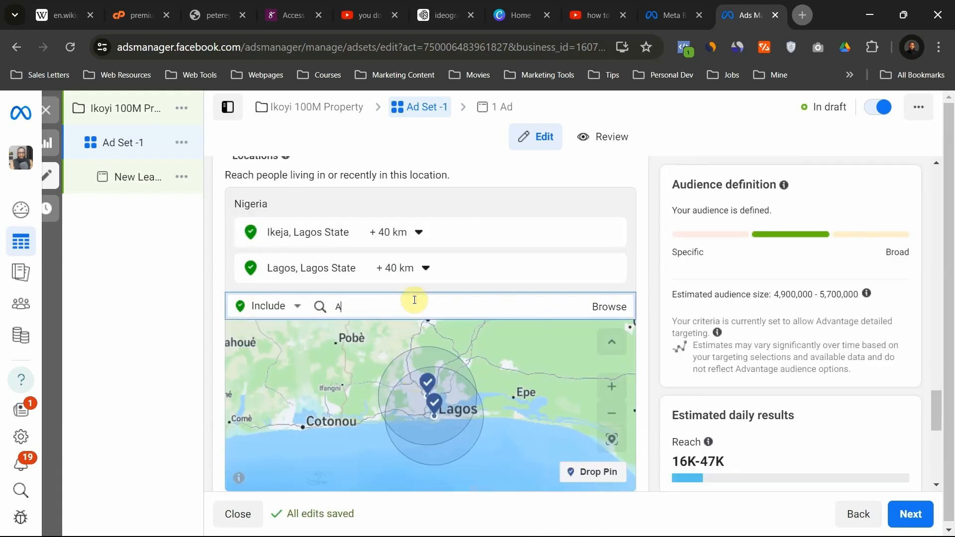
text(buja)
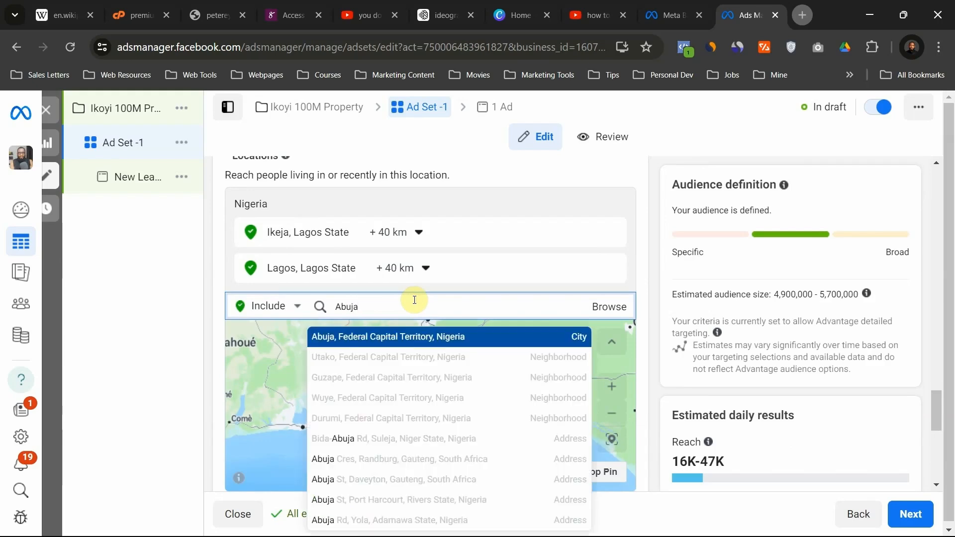
click(430, 337)
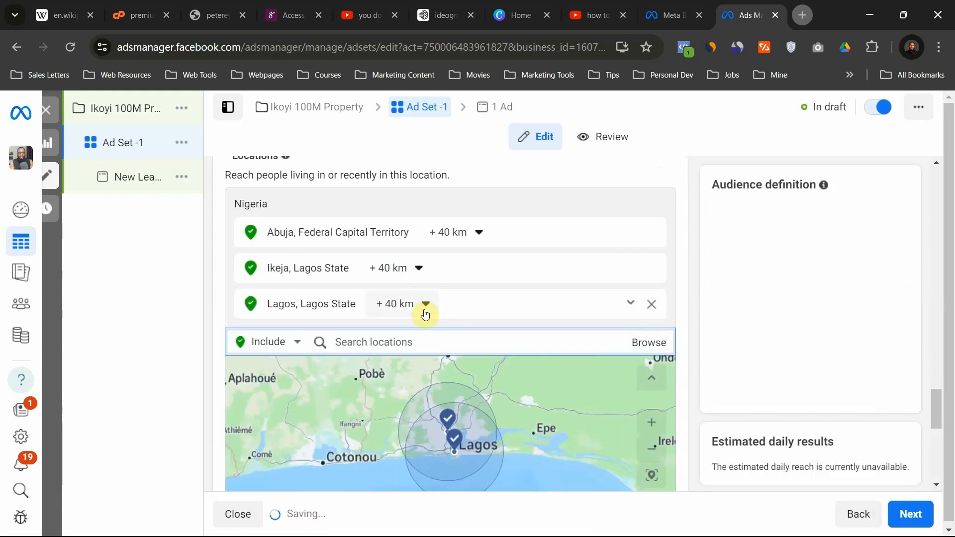
Add the cities Port Harcourt, Rivers State, and Warri, Delta State, Nigeria, to the included audience locations
text(Port)
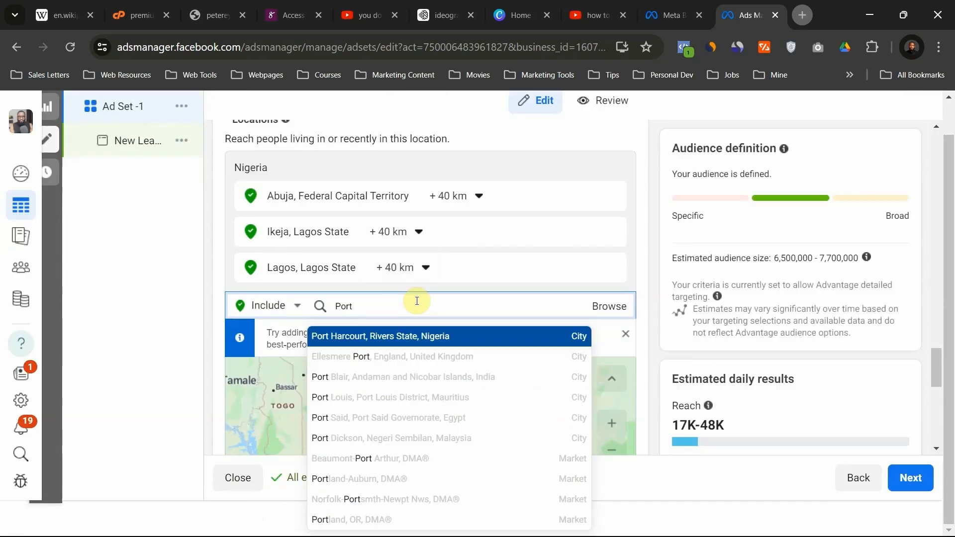
click(416, 338)
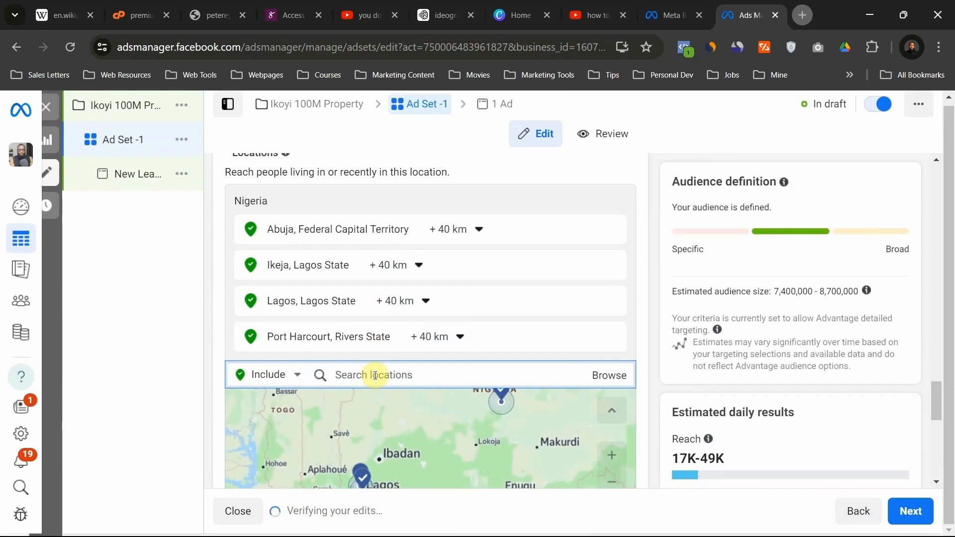
text(Delt)
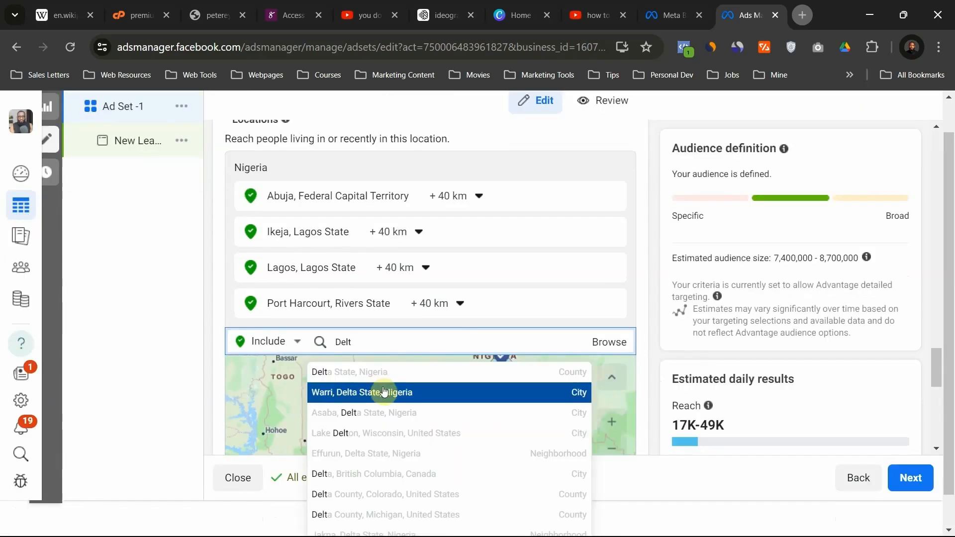
click(383, 391)
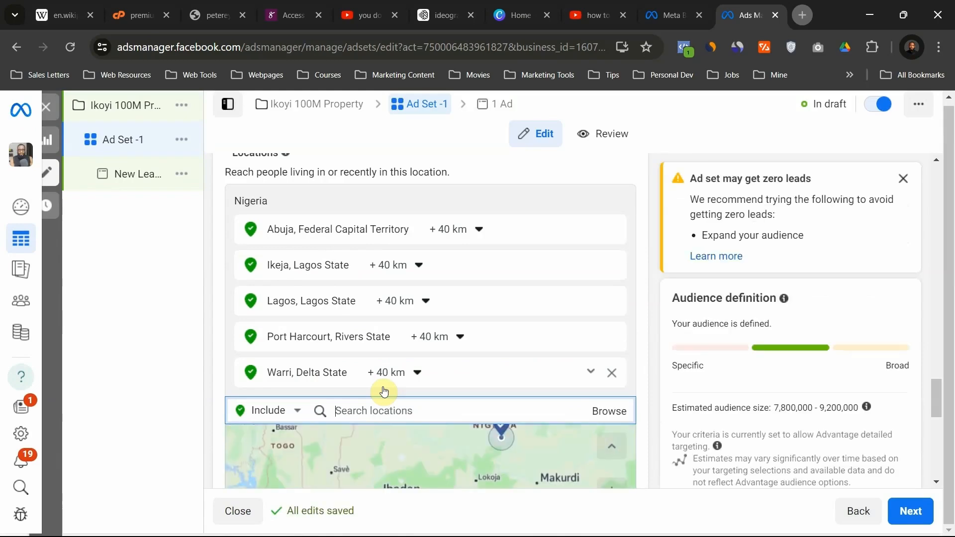
Dismiss the zero-leads recommendation and switch the ad set from Advantage+ audience to the original audience options
click(903, 178)
drag(935, 395, 927, 449)
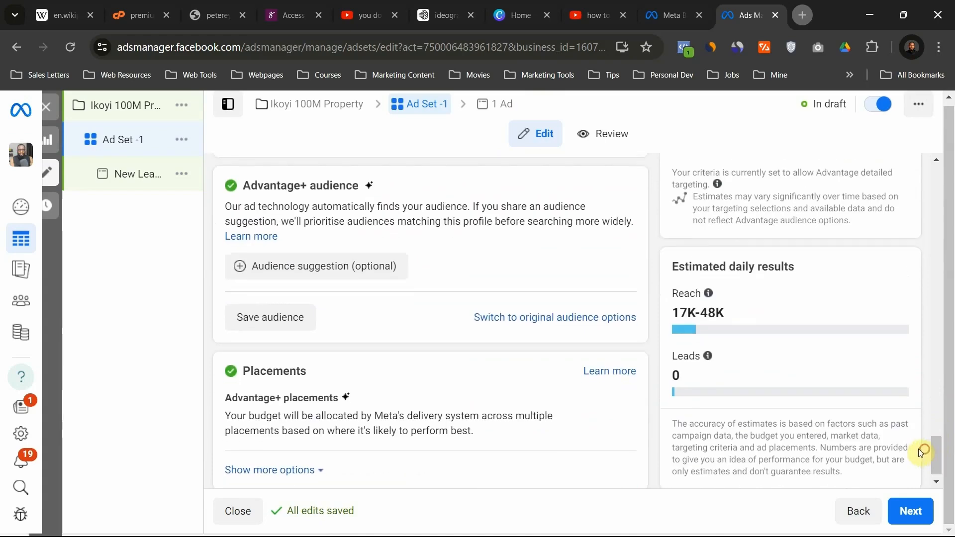
click(543, 319)
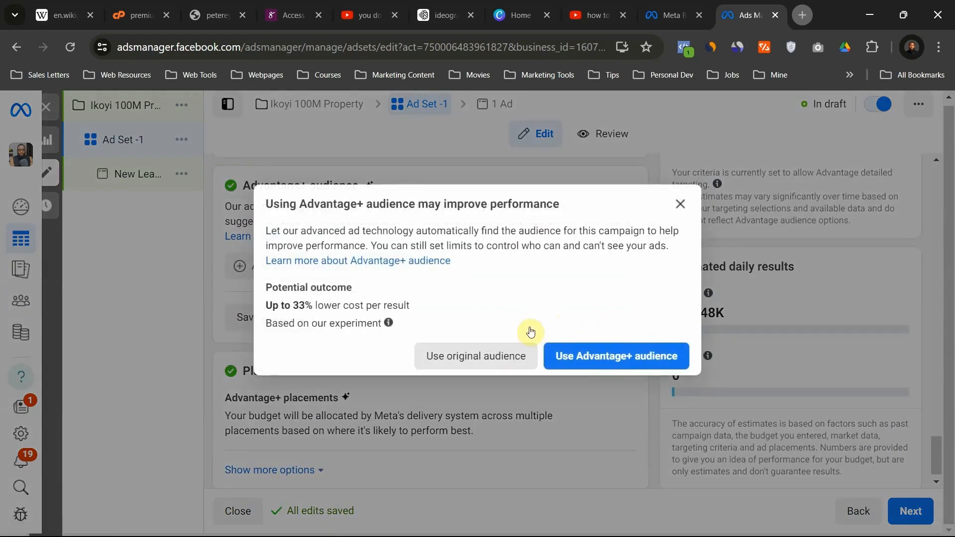
click(496, 356)
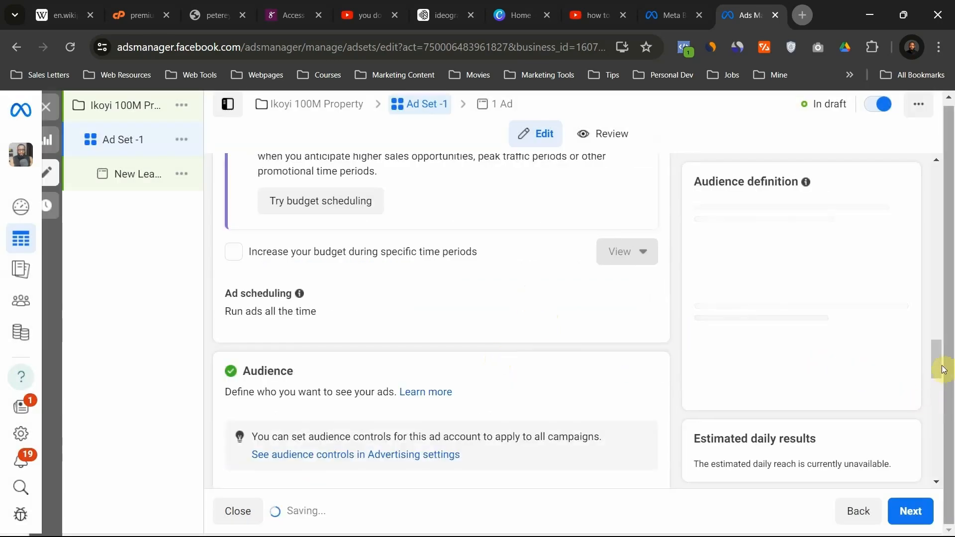
Edit the audience age range and set the minimum age to 30
drag(936, 349, 936, 428)
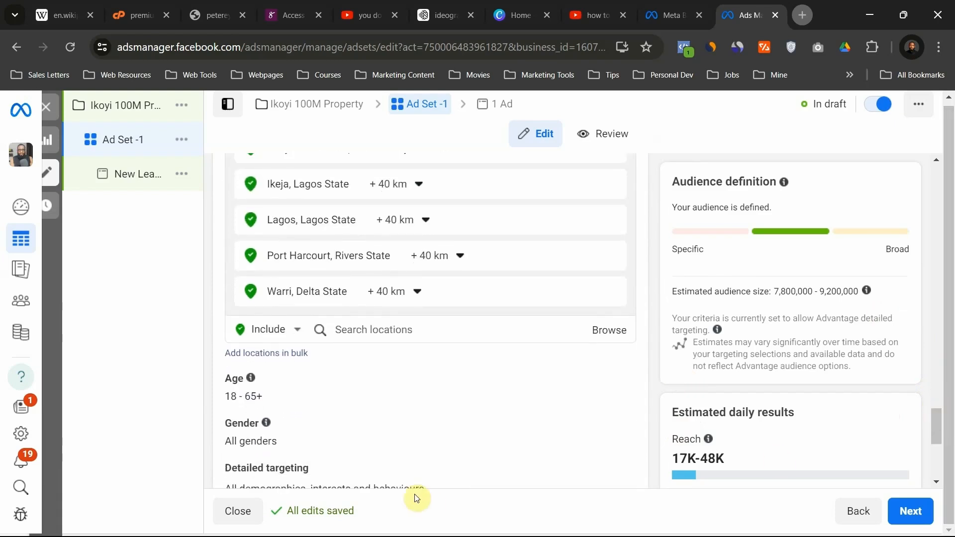
click(616, 379)
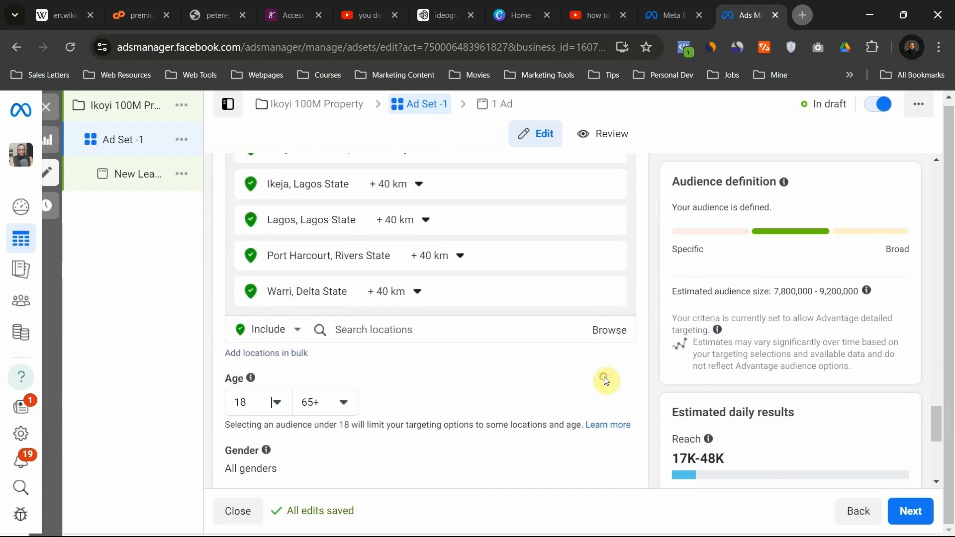
click(277, 401)
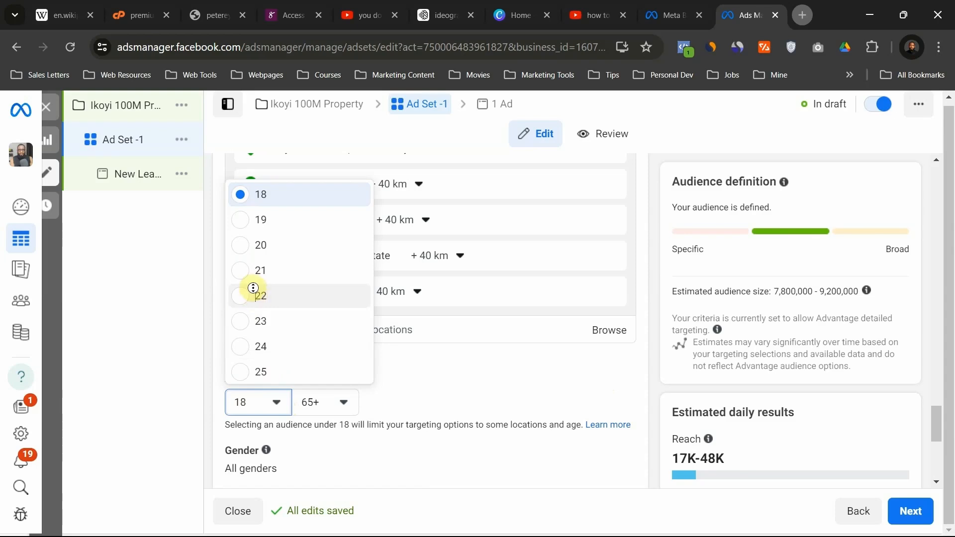
scroll(253, 288, down, 5)
scroll(249, 237, up, 1)
click(260, 262)
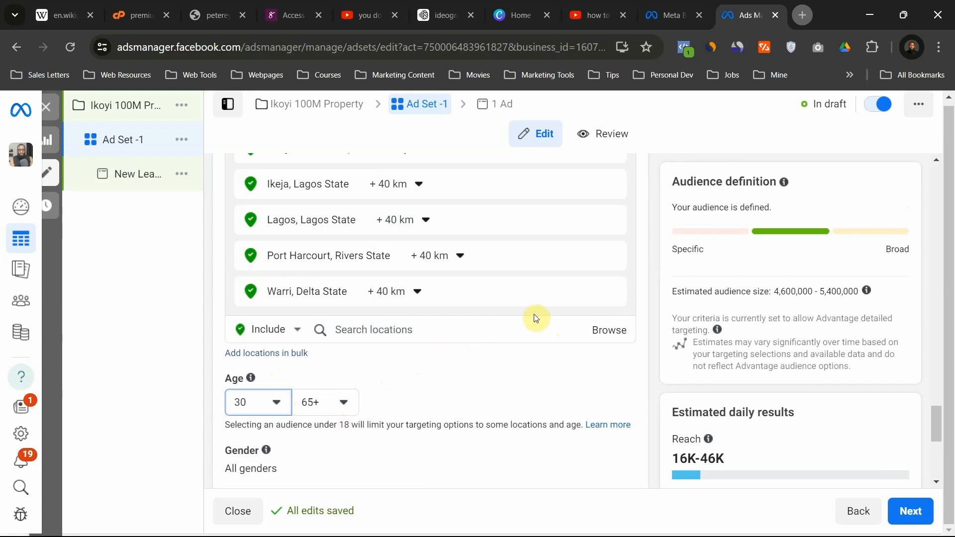
Edit the audience gender and restrict it to Men
scroll(936, 417, up, 3)
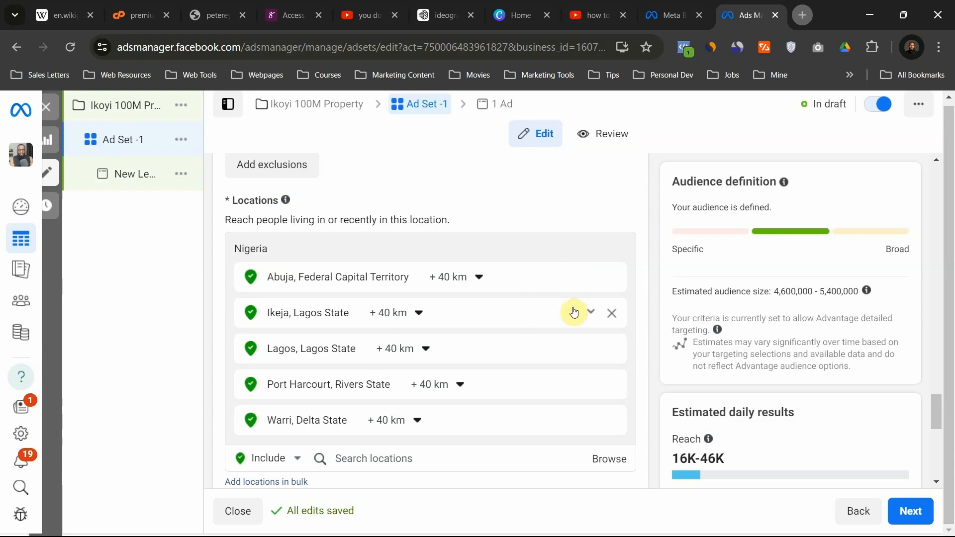
drag(939, 403, 946, 433)
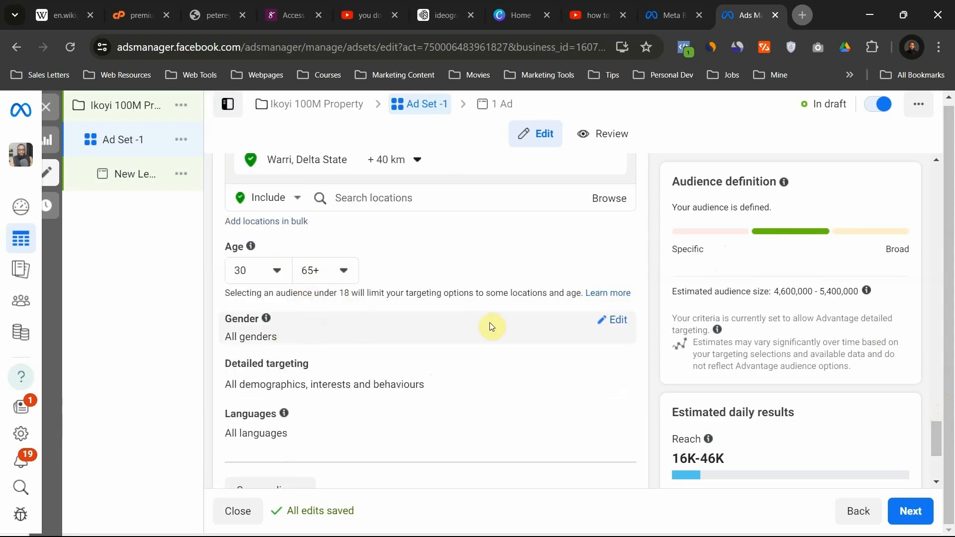
click(608, 324)
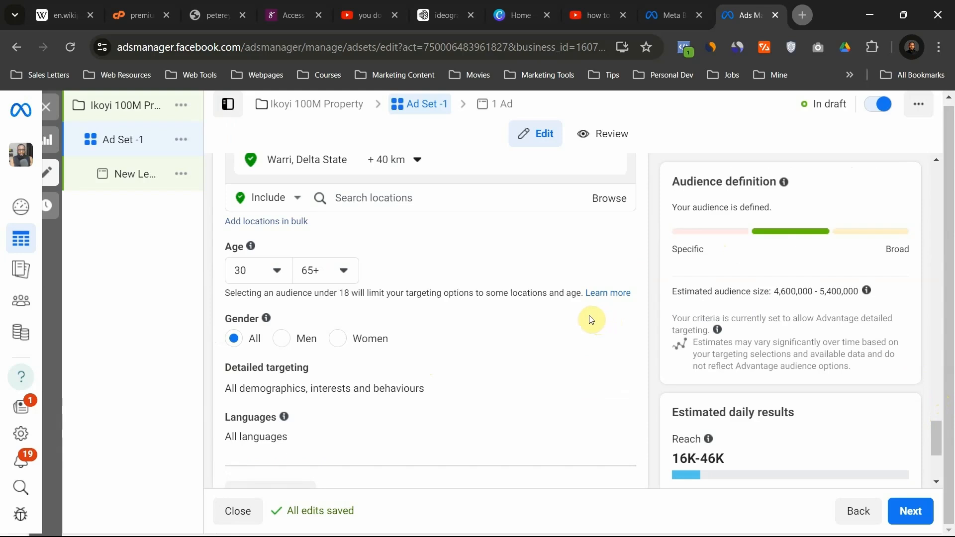
click(284, 340)
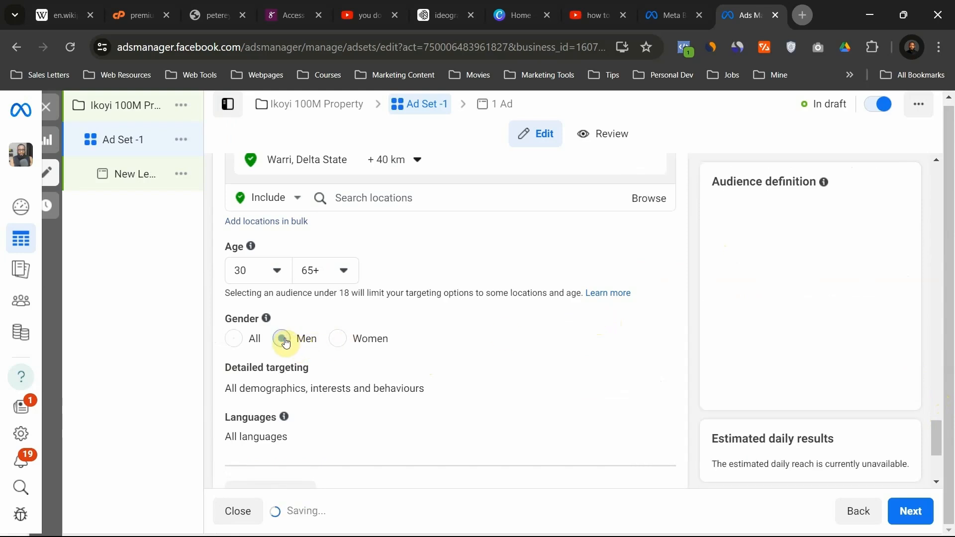
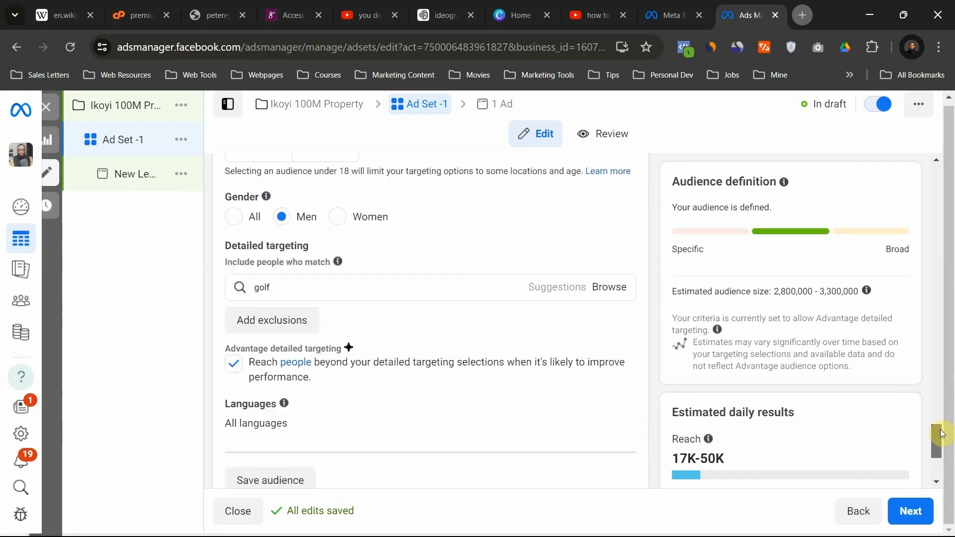
Search the detailed targeting for golf and add the interest Golf (sport)
click(438, 236)
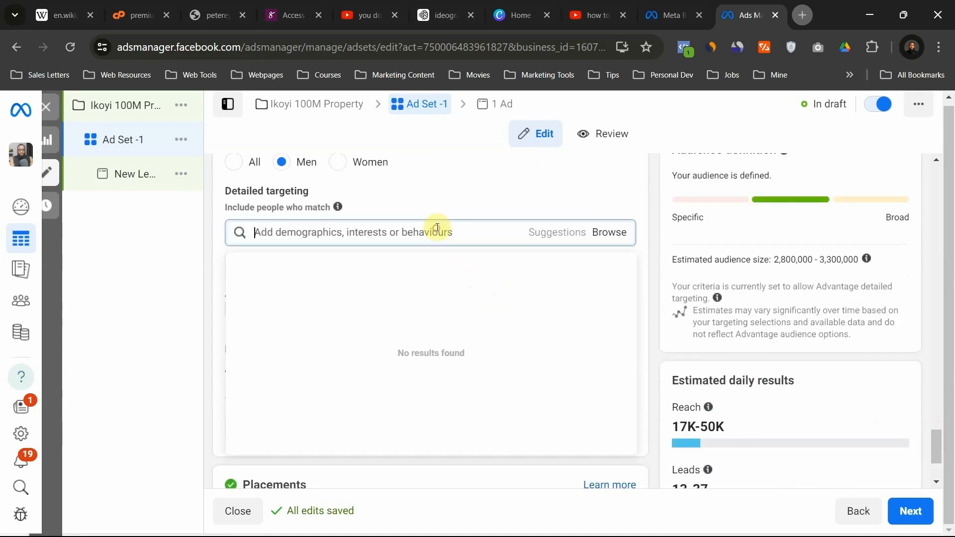
text(go)
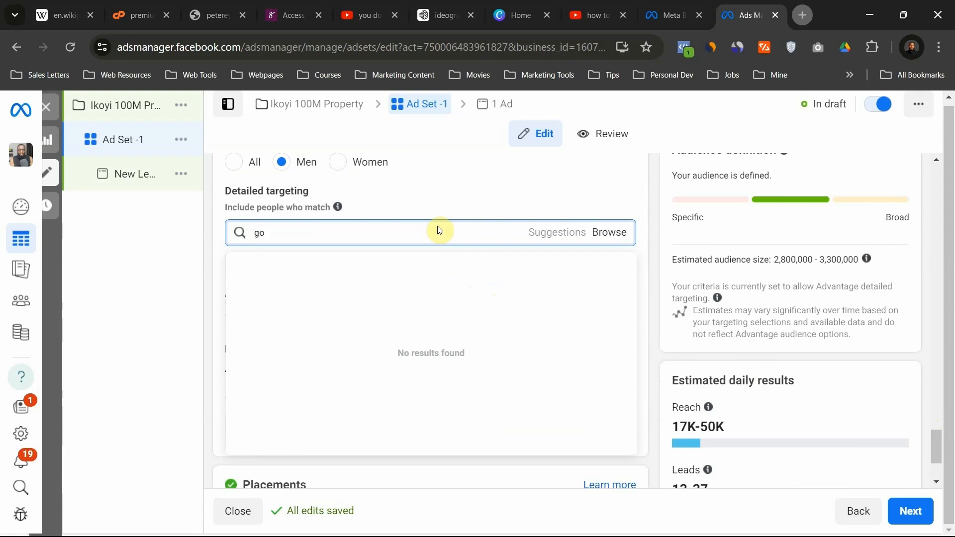
text(l)
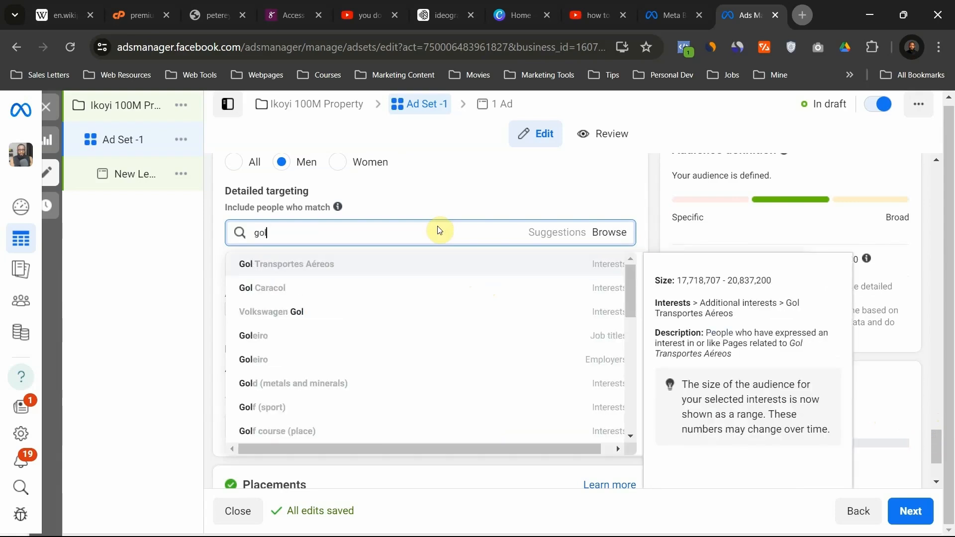
text(f)
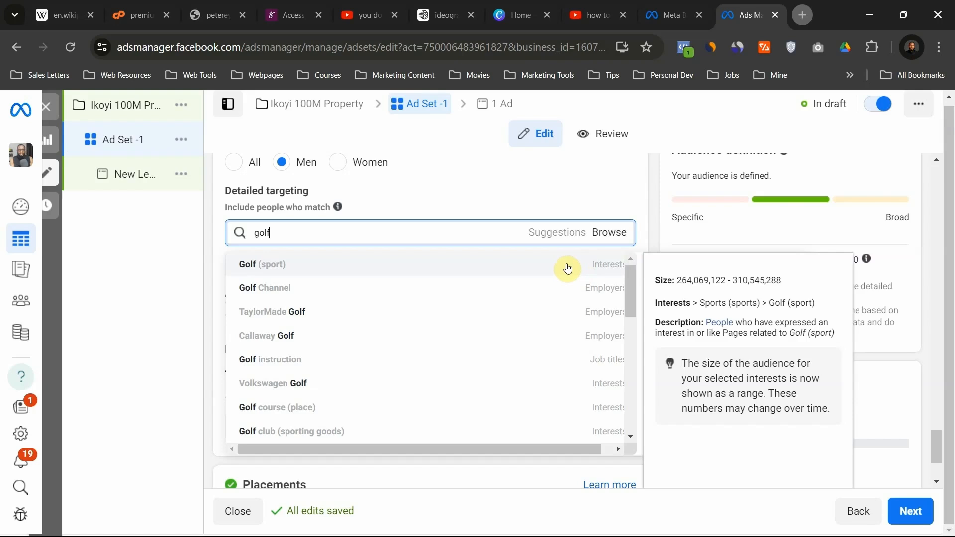
click(567, 267)
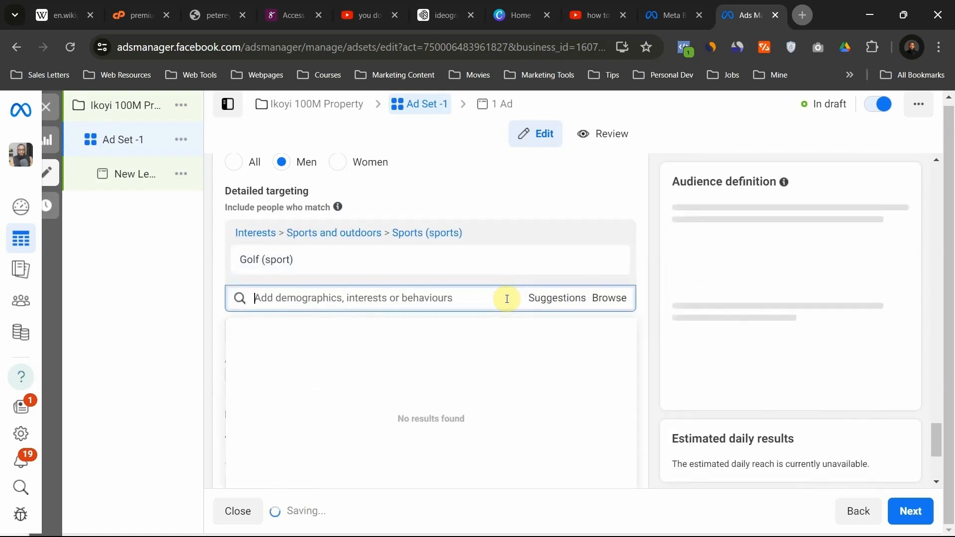
Search the detailed targeting for frequent and add the travel behaviour Frequent international travellers
text(fre)
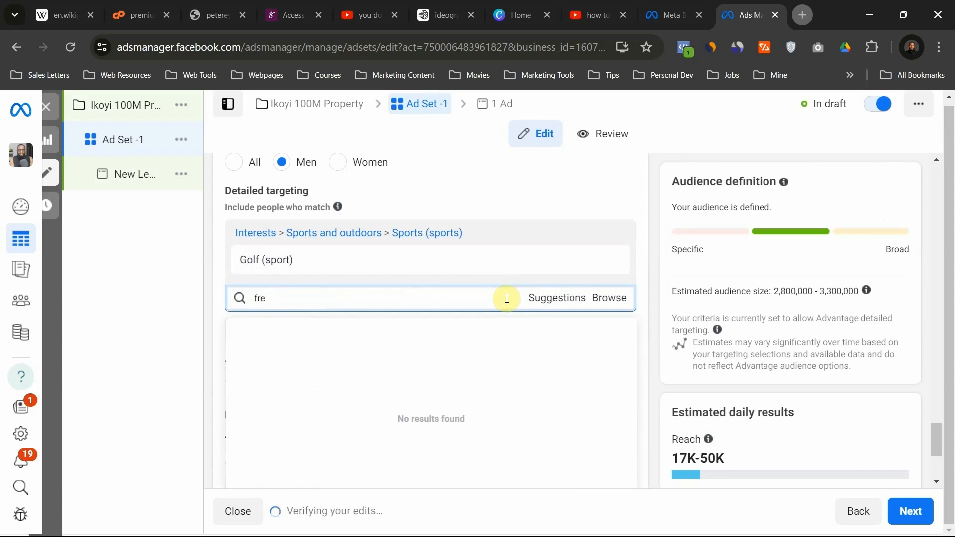
text(quen)
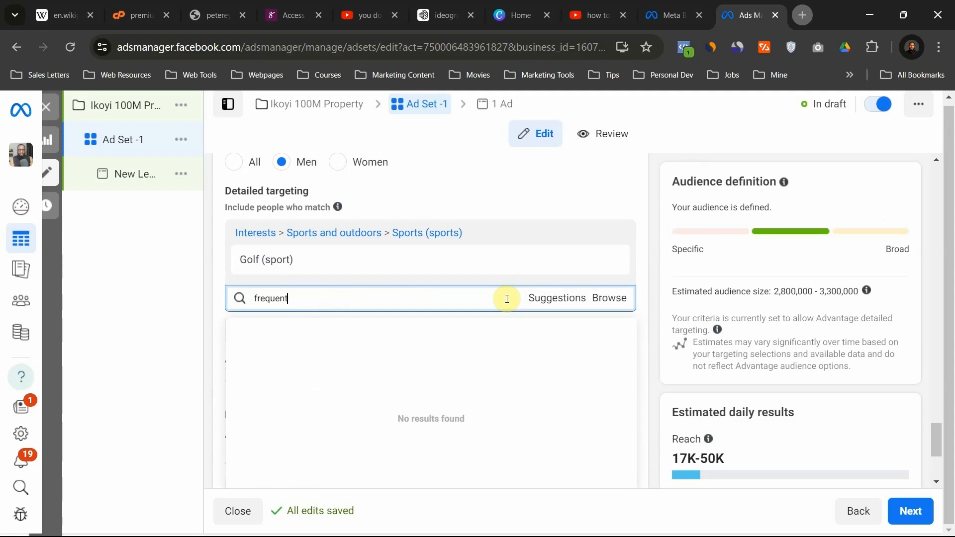
text(t)
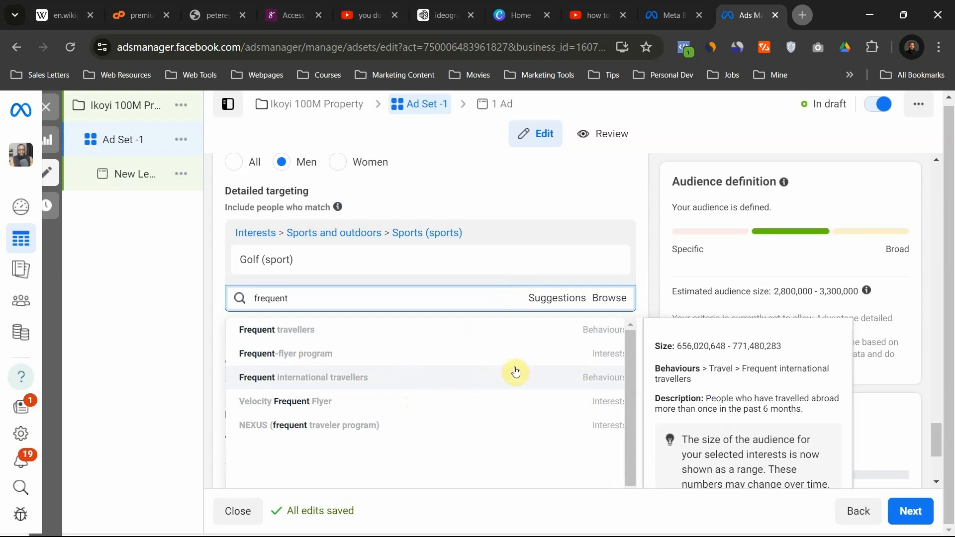
click(589, 383)
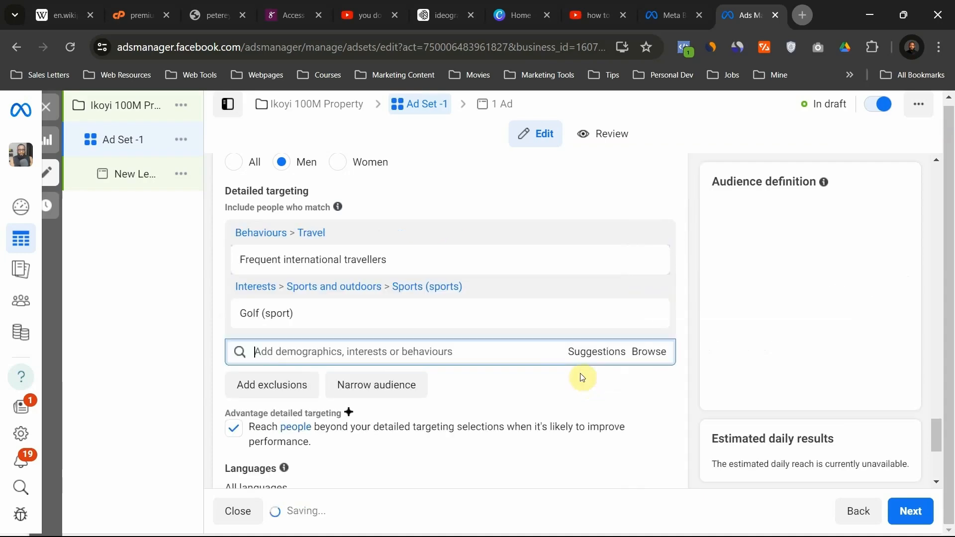
Search the detailed targeting for Samsung and add the mobile device behaviour Owns: Galaxy S9
click(442, 355)
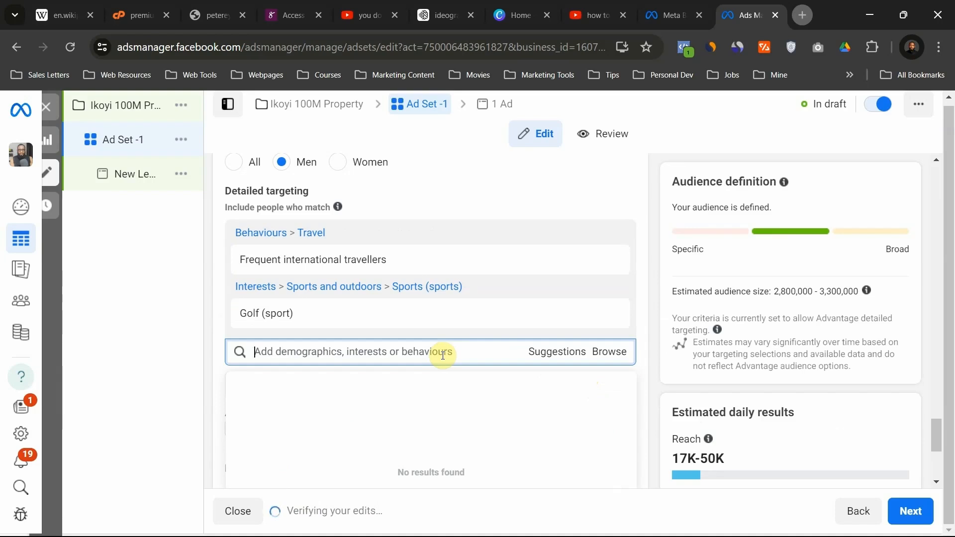
text(Samsung)
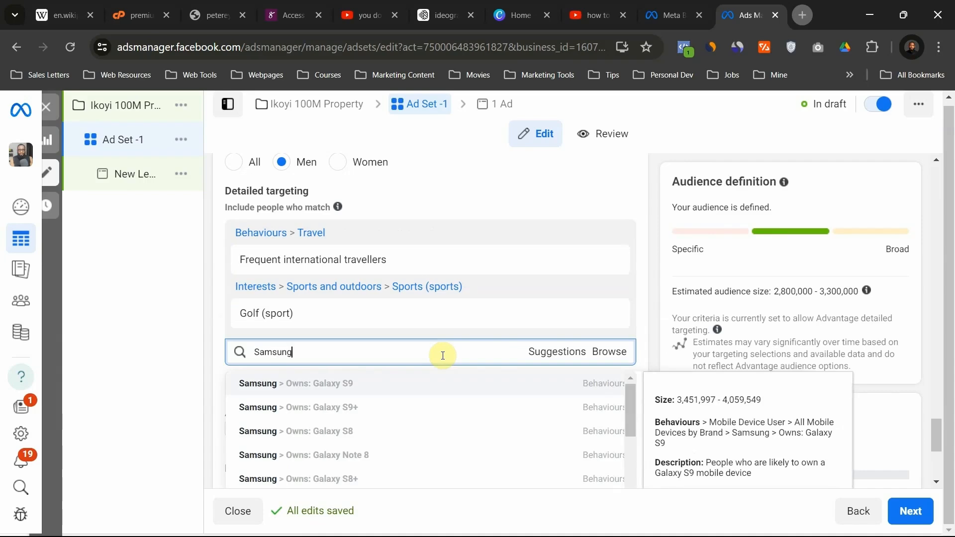
mouse_move(627, 401)
mouse_down()
mouse_move(638, 528)
mouse_move(634, 388)
mouse_up()
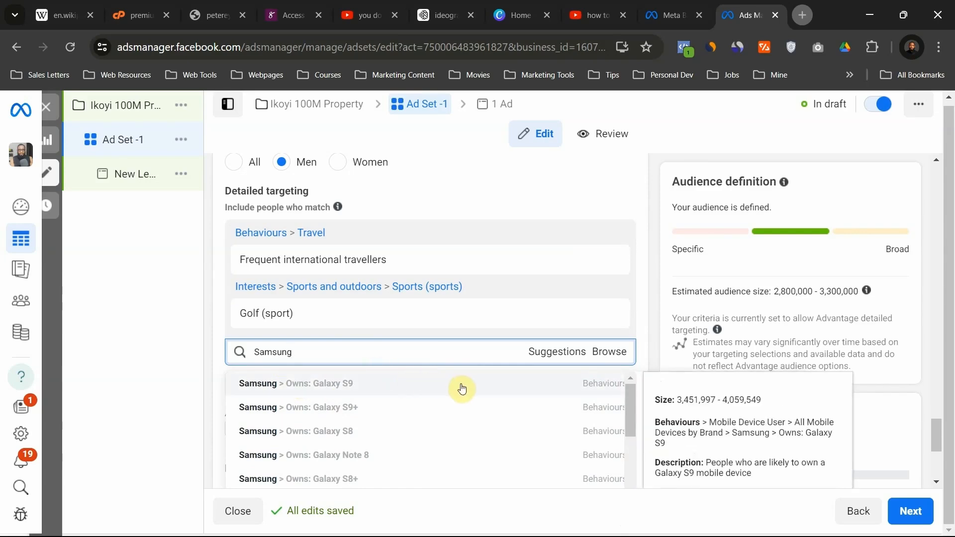
click(461, 383)
Search the detailed targeting for iphone and examine the matching interests and mobile device behaviours
text(io)
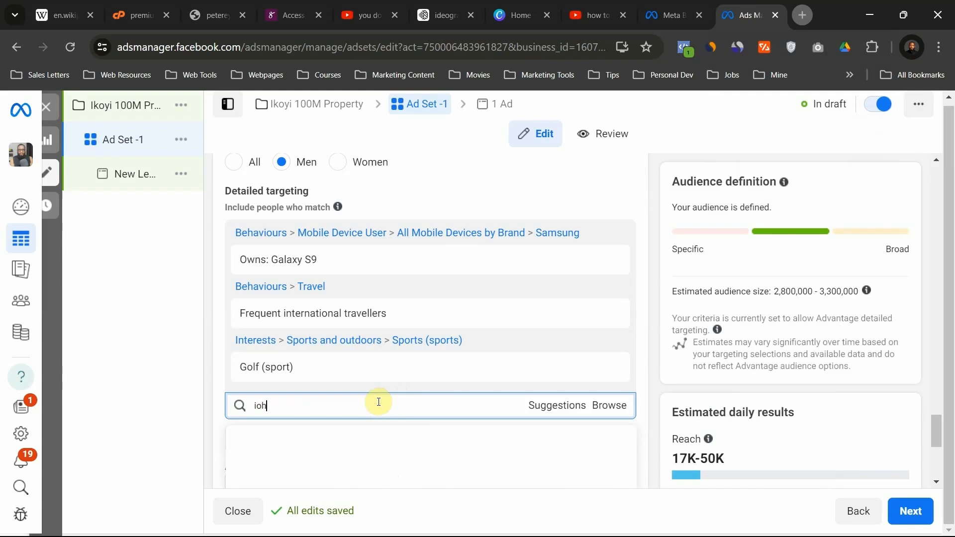
key(BackSpace)
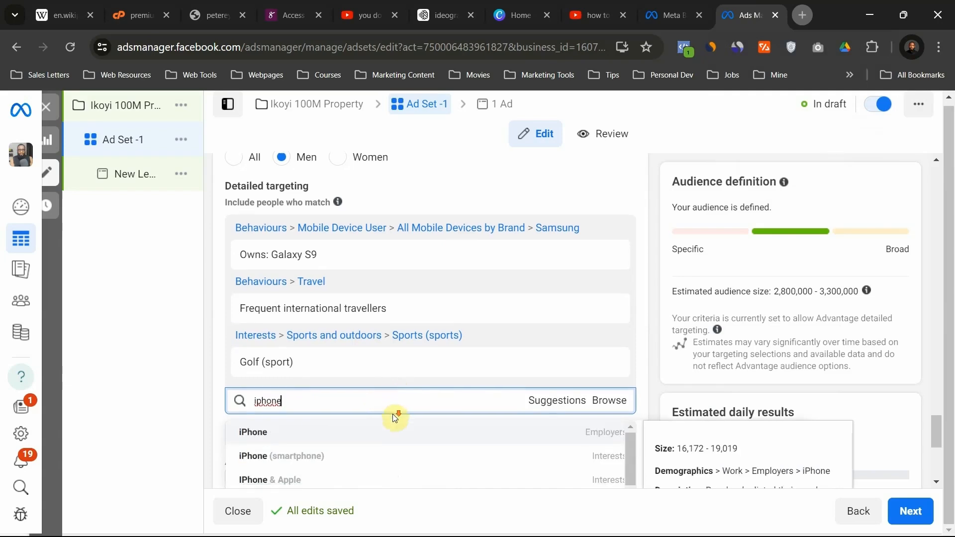
scroll(393, 412, down, 3)
scroll(394, 418, down, 5)
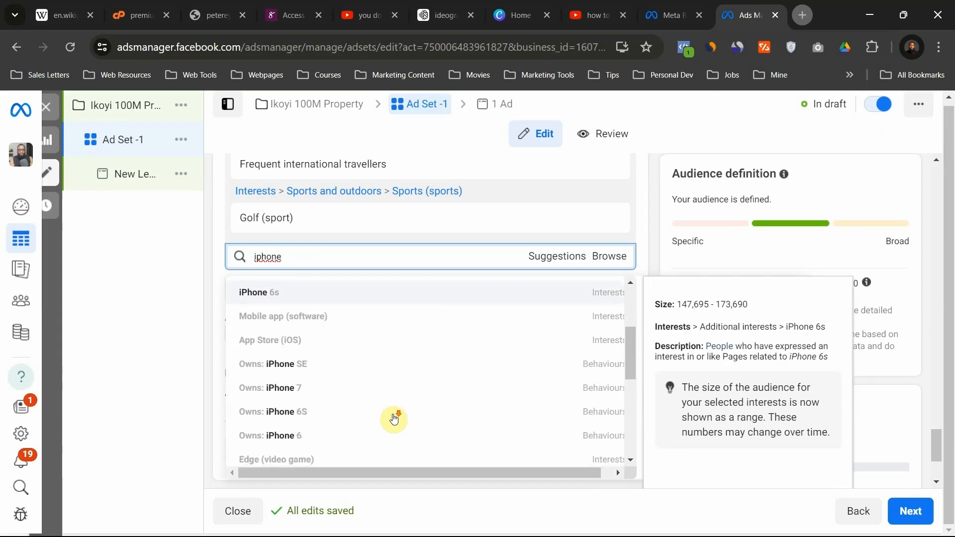
scroll(394, 419, down, 4)
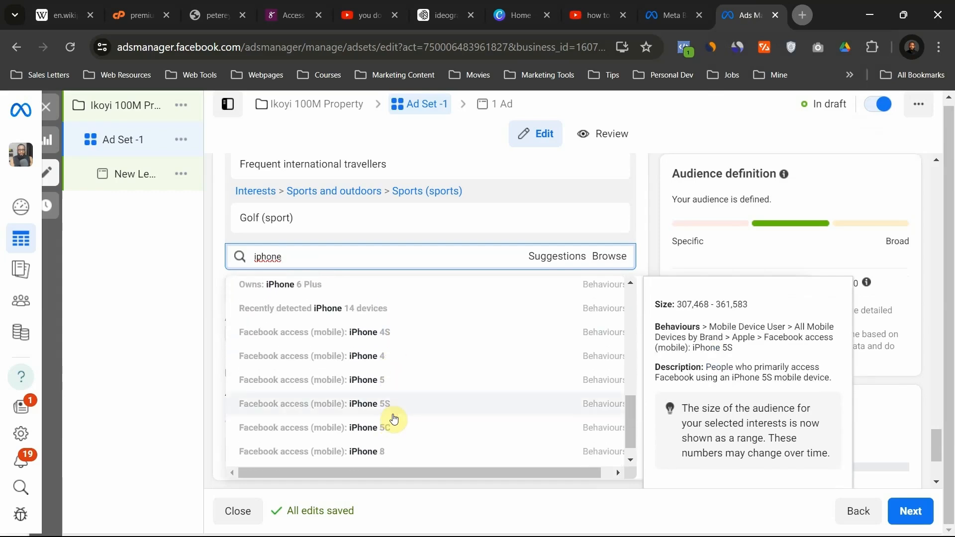
scroll(394, 419, down, 1)
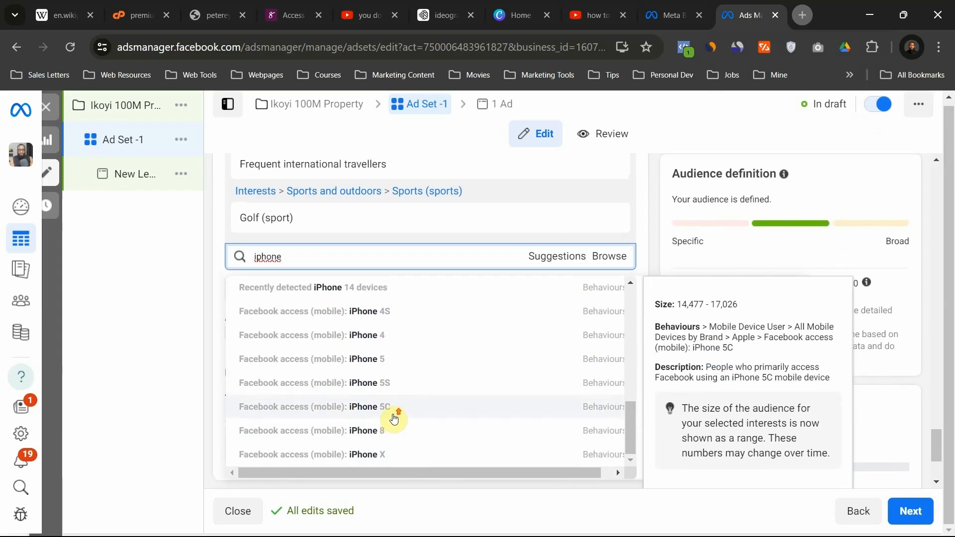
scroll(343, 299, up, 8)
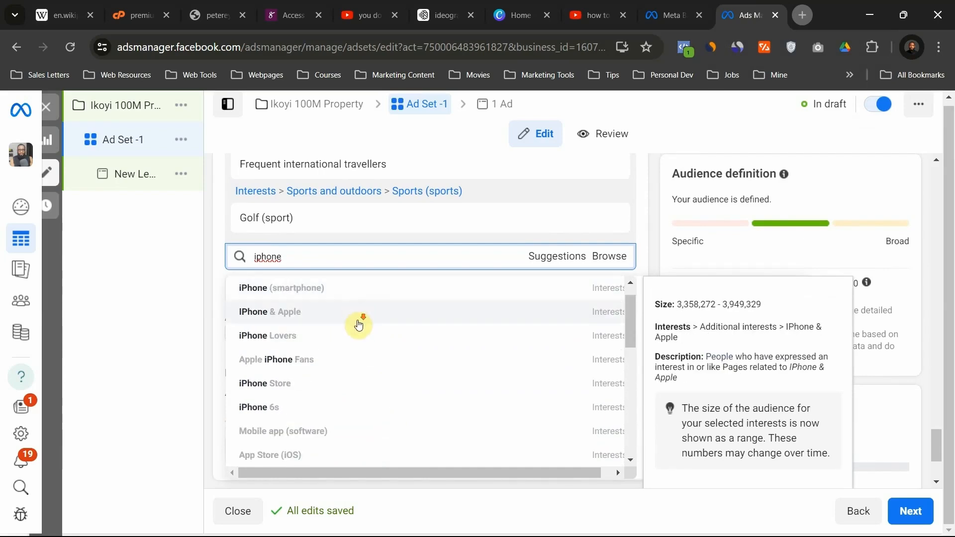
scroll(359, 325, down, 8)
scroll(359, 324, up, 8)
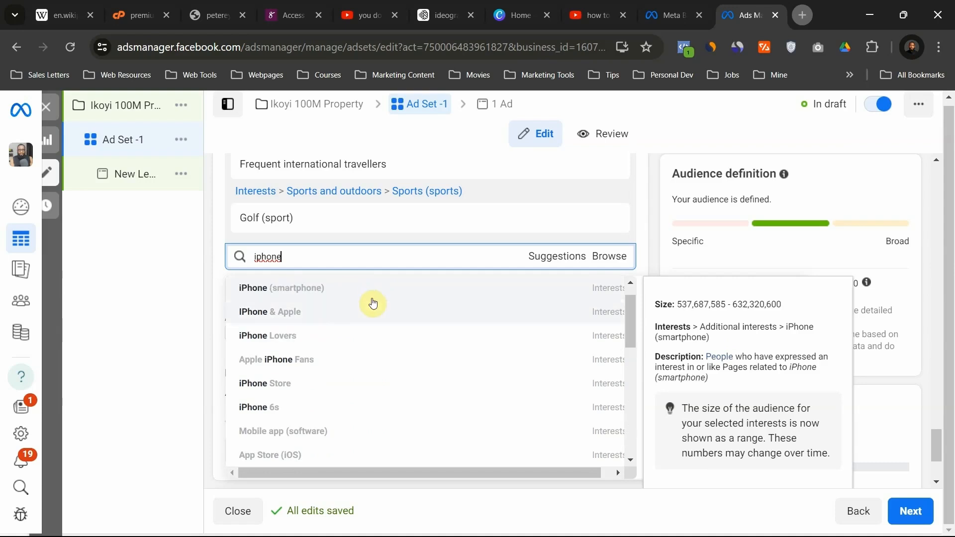
scroll(385, 314, down, 8)
scroll(363, 303, up, 8)
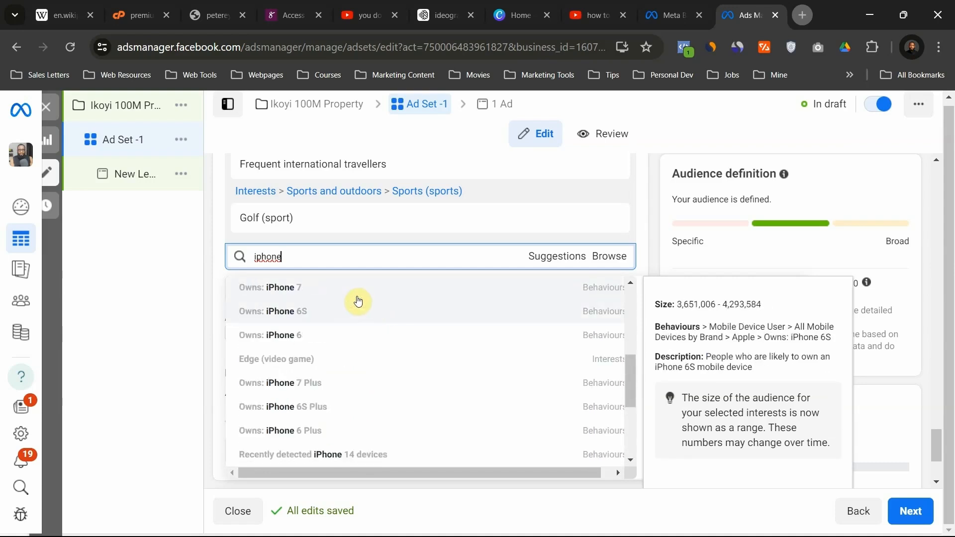
drag(629, 321, 646, 422)
mouse_move(550, 362)
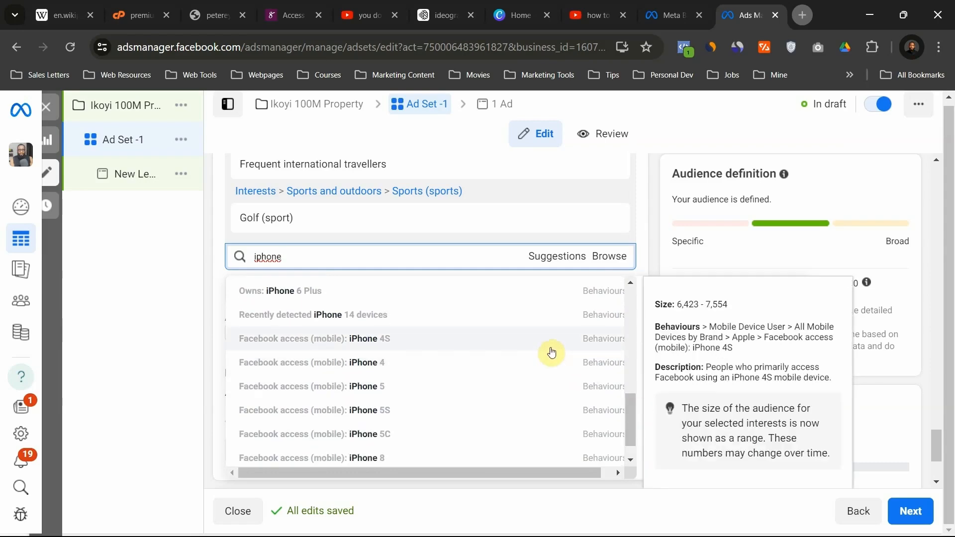
click(551, 348)
mouse_move(603, 323)
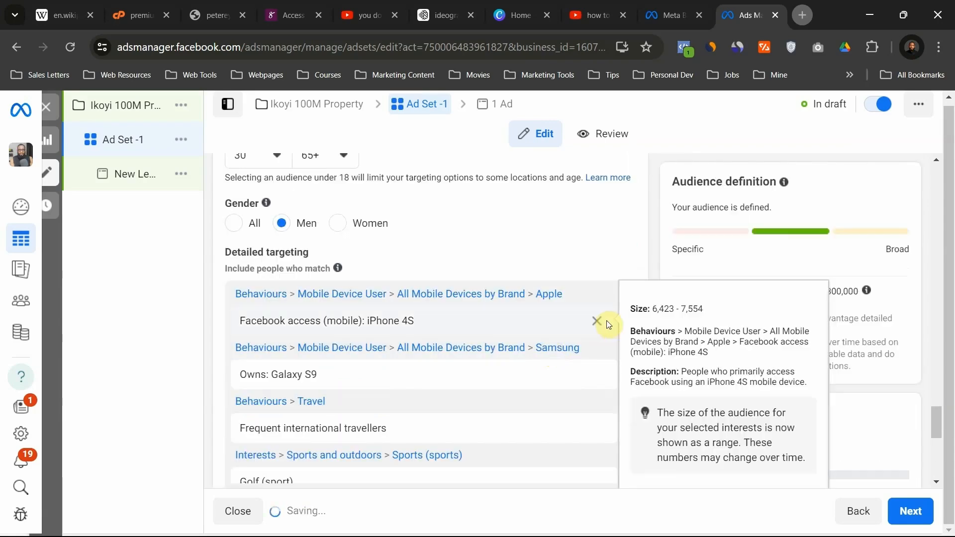
click(596, 324)
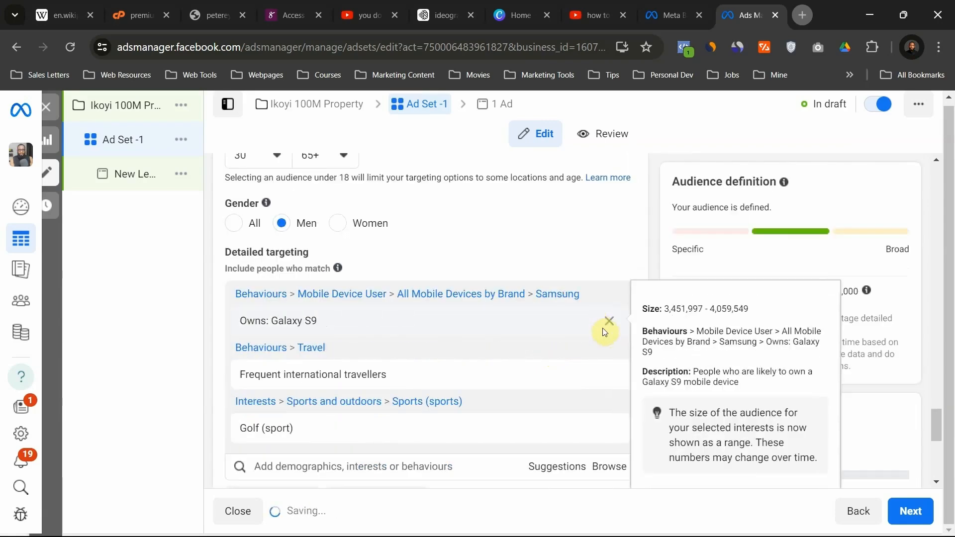
Search the detailed targeting for iphone and add the behaviour Recently detected iPhone 14 devices
click(400, 472)
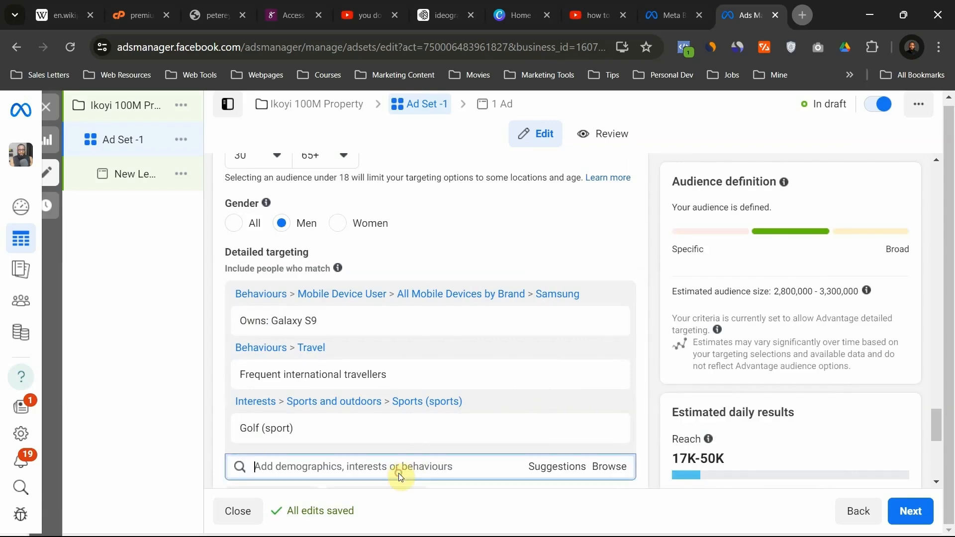
text(iph)
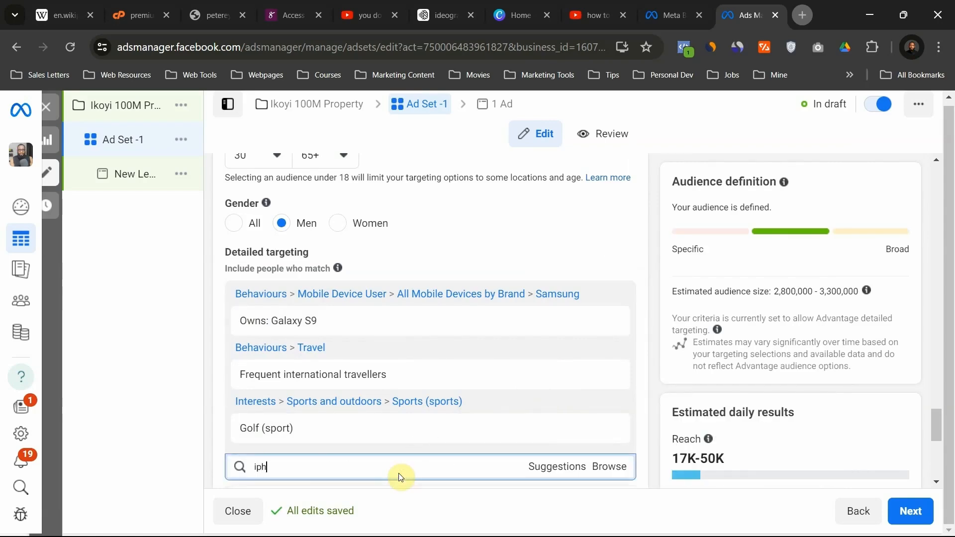
text(one)
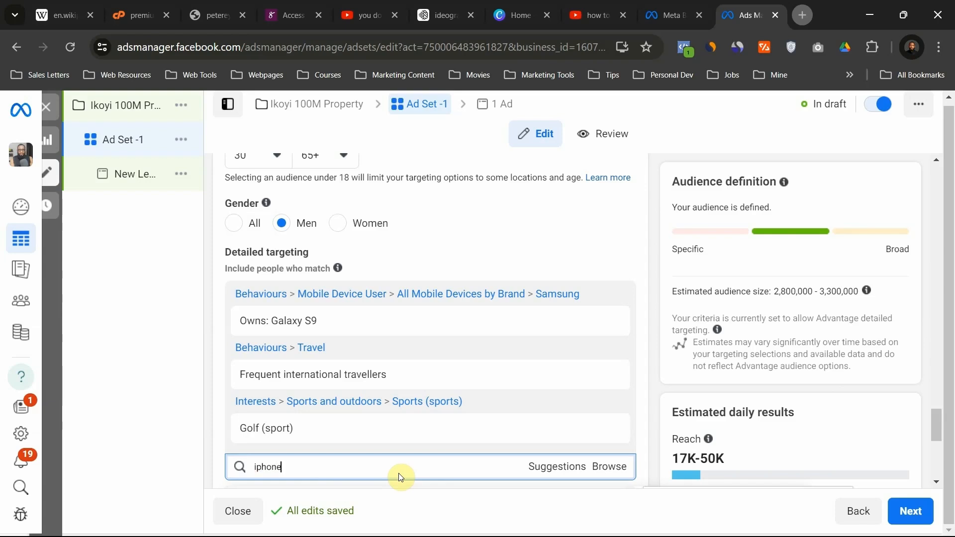
scroll(417, 457, down, 4)
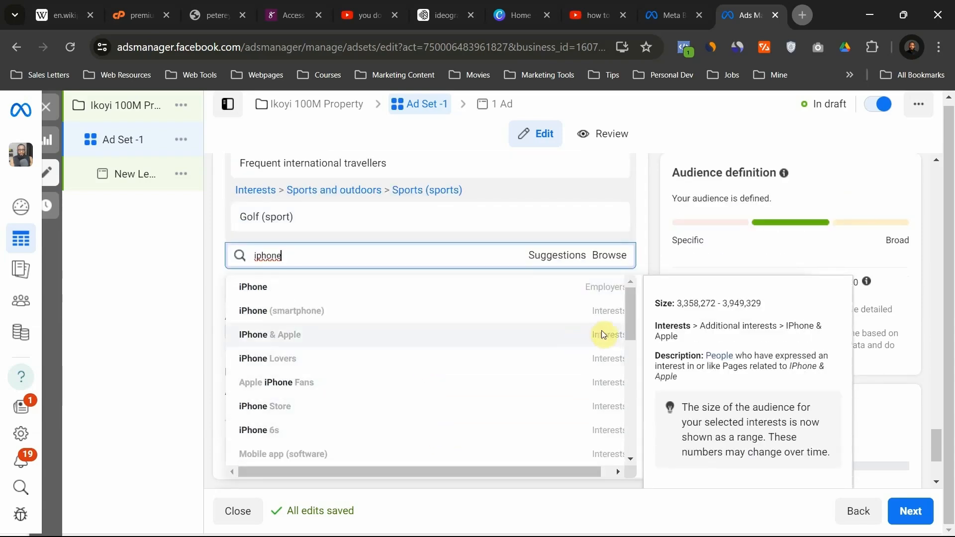
drag(631, 322, 638, 410)
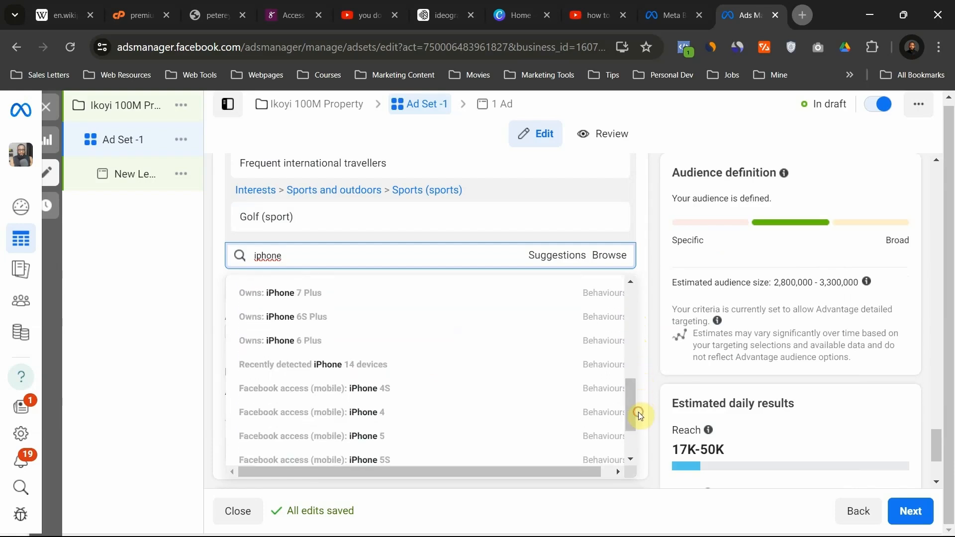
mouse_move(580, 383)
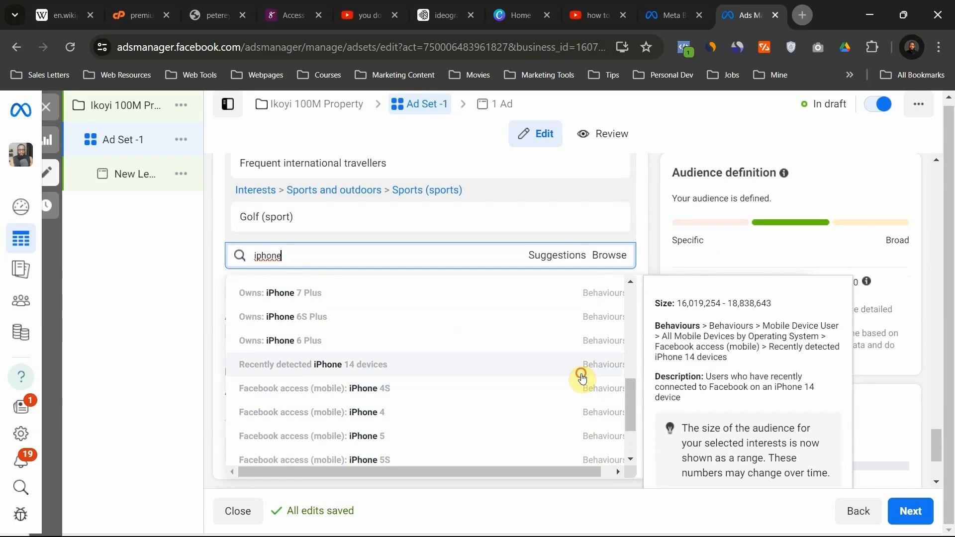
click(581, 373)
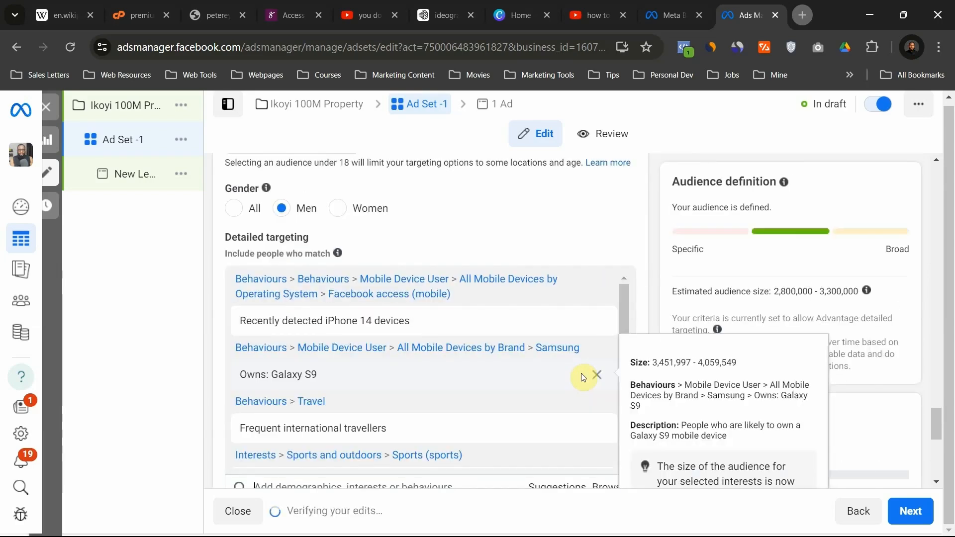
mouse_move(461, 314)
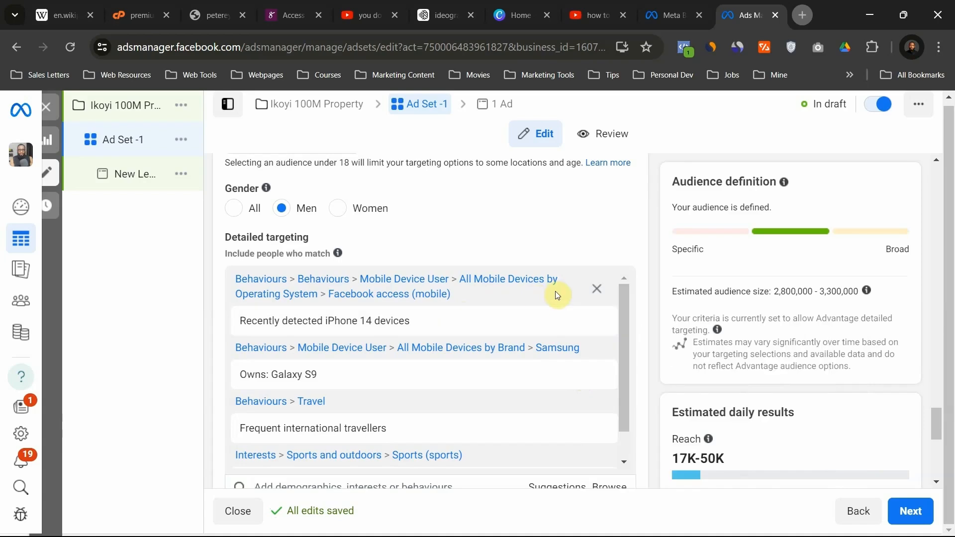
Search the detailed targeting for luxury re and try adding the interest Luxury resorts (lodging)
scroll(590, 234, down, 4)
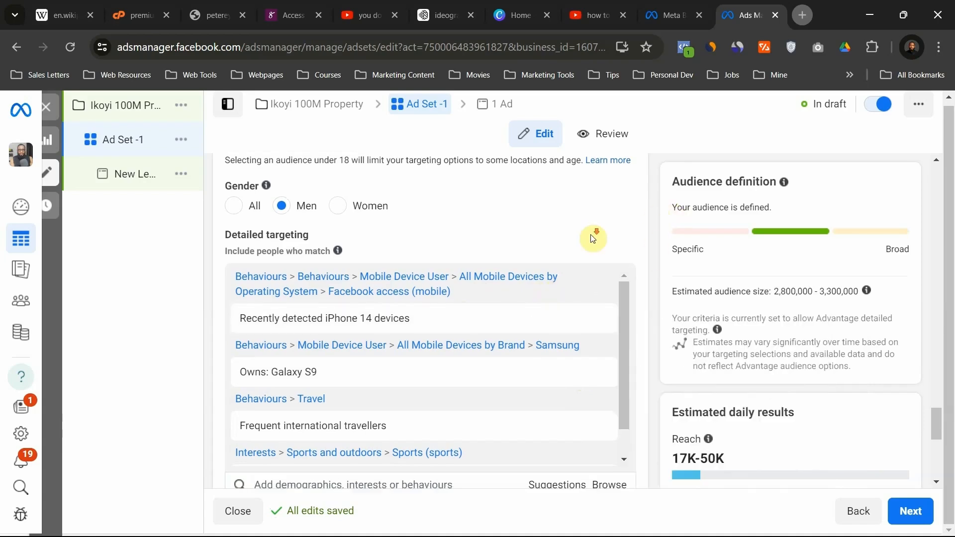
click(437, 215)
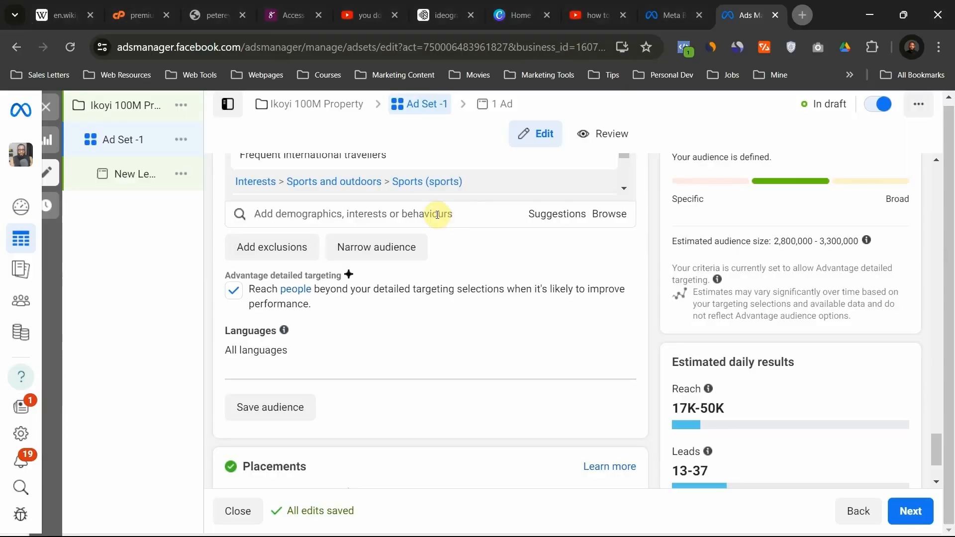
text(luxur)
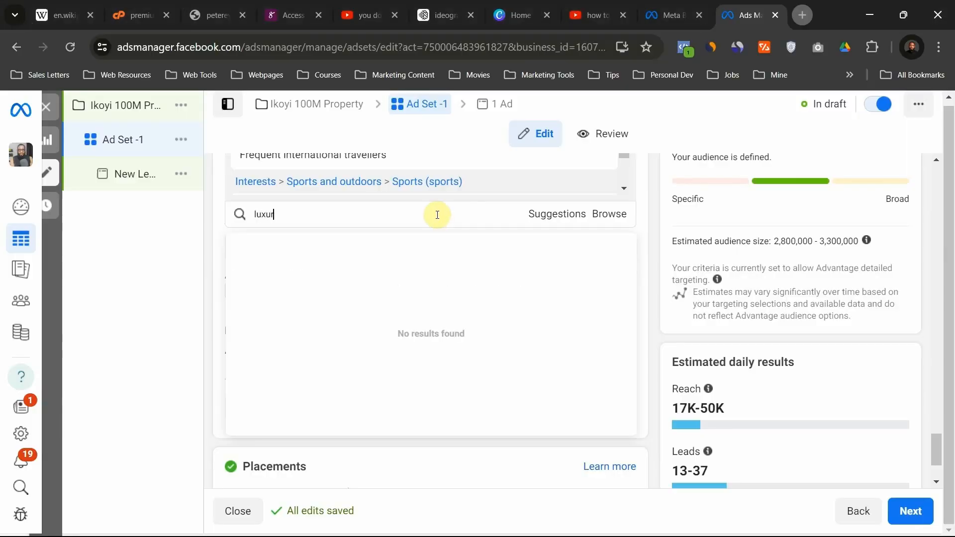
text(y re)
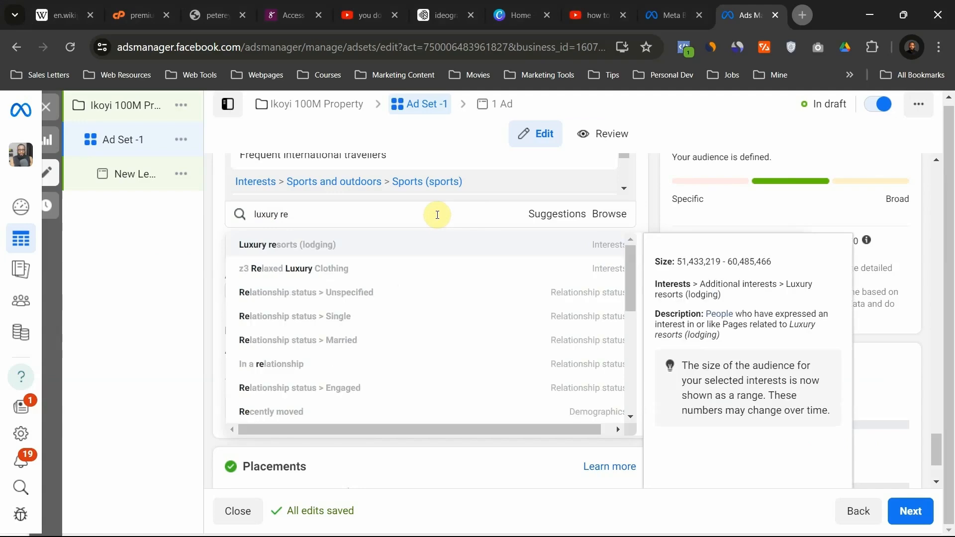
click(412, 244)
click(411, 245)
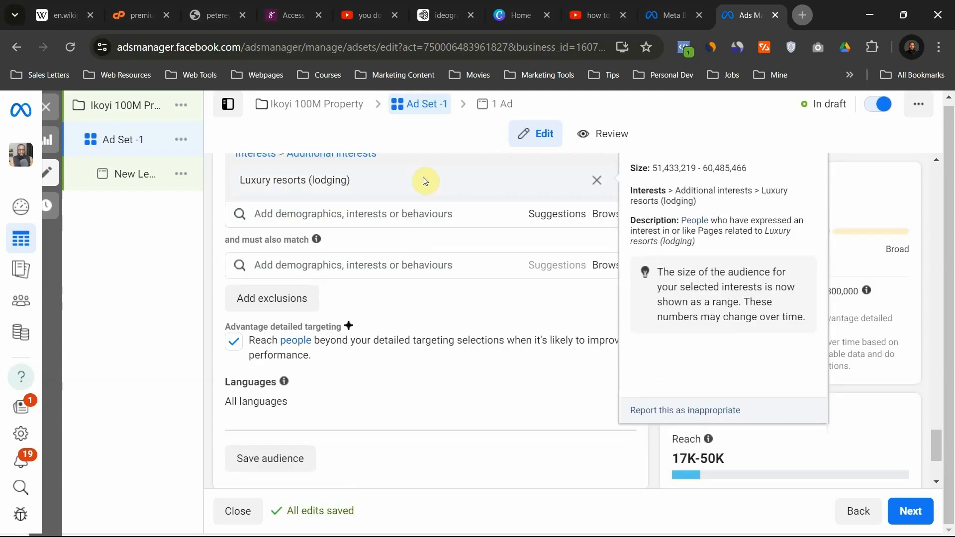
click(451, 270)
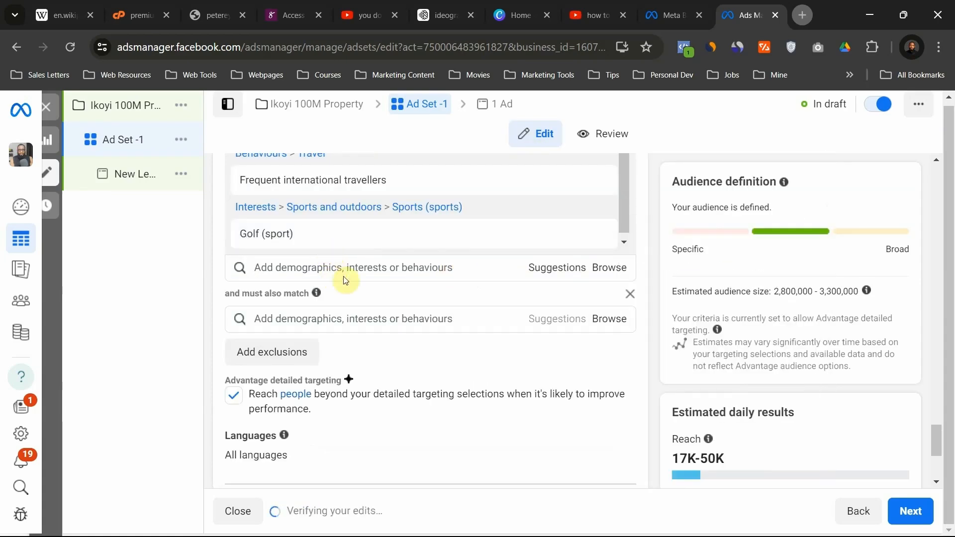
Search the detailed targeting for luxury res
click(339, 267)
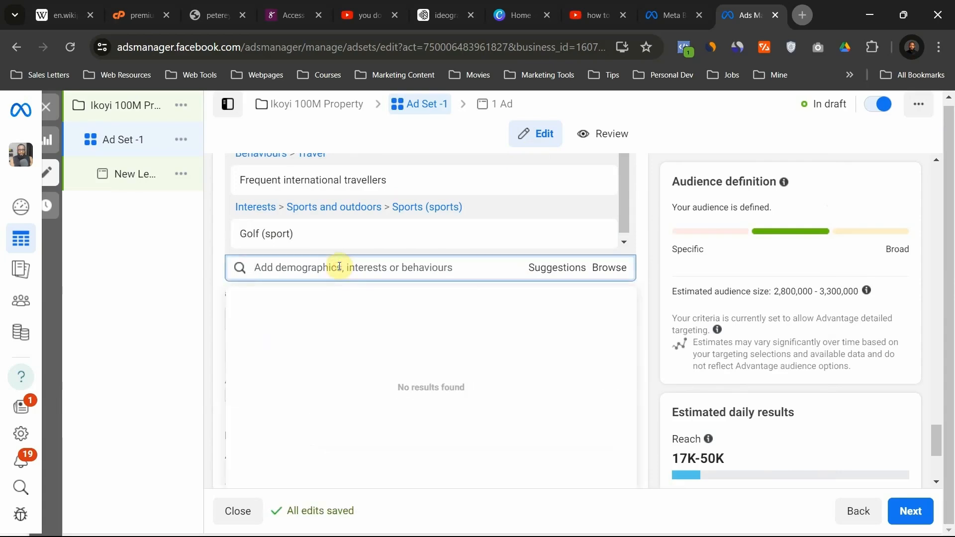
text(lu)
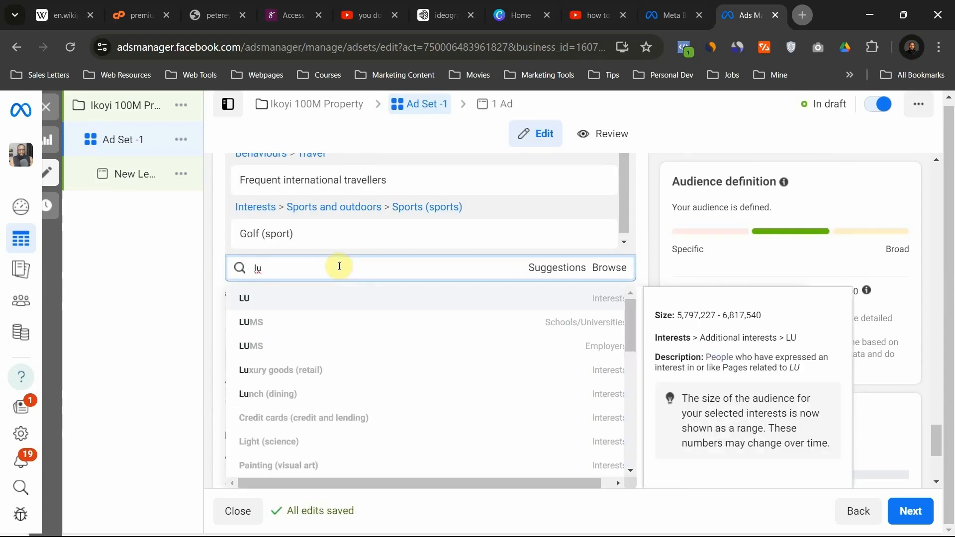
text(xury res)
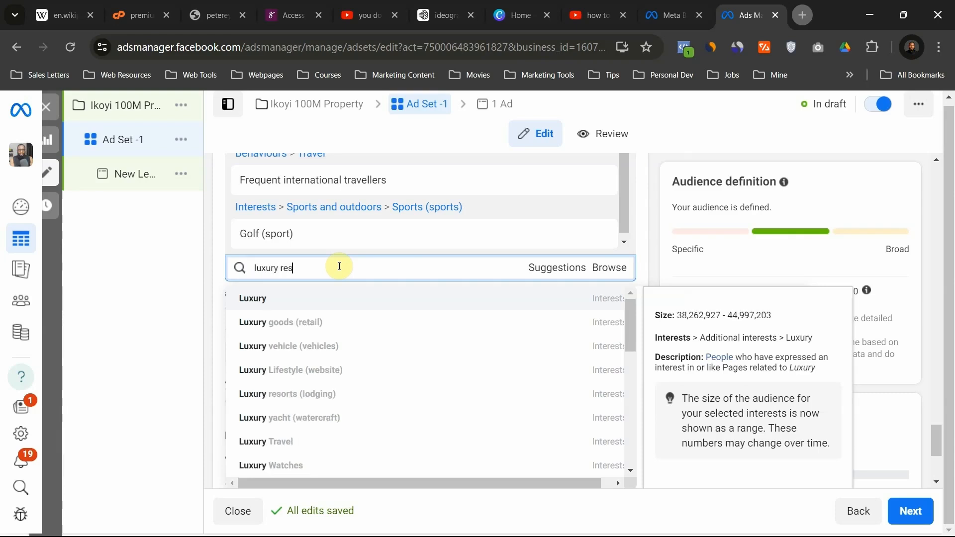
Show the suggested detailed targeting options and add the interest Business class (air travel)
click(563, 276)
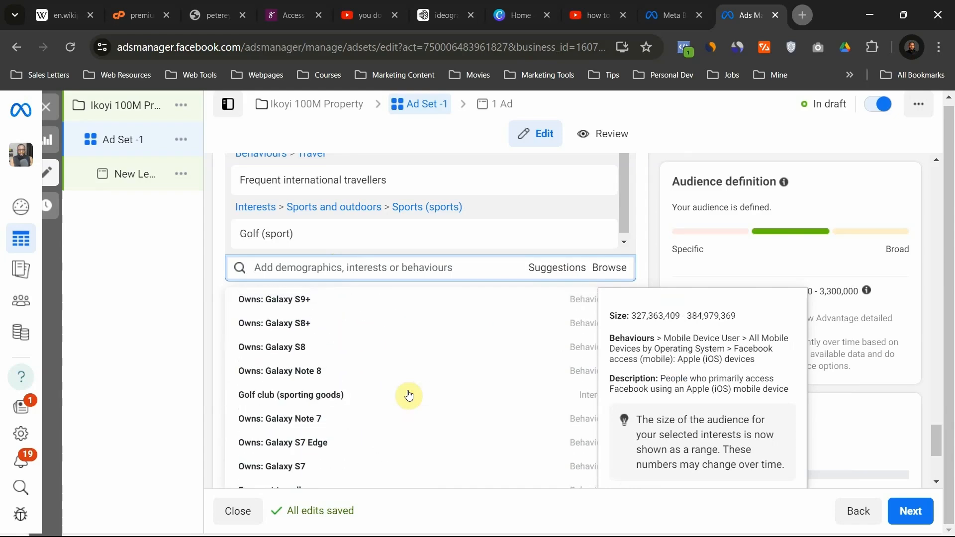
scroll(408, 395, down, 4)
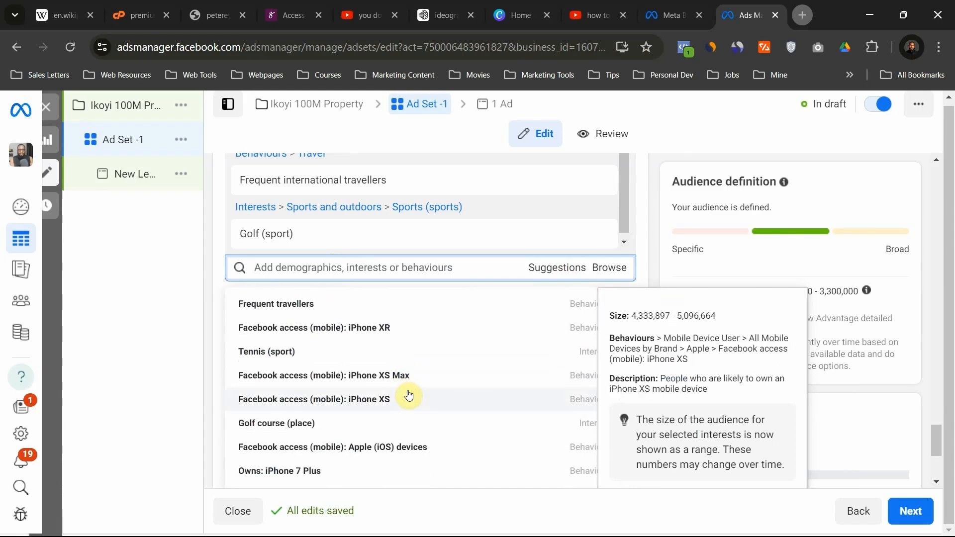
scroll(339, 403, down, 4)
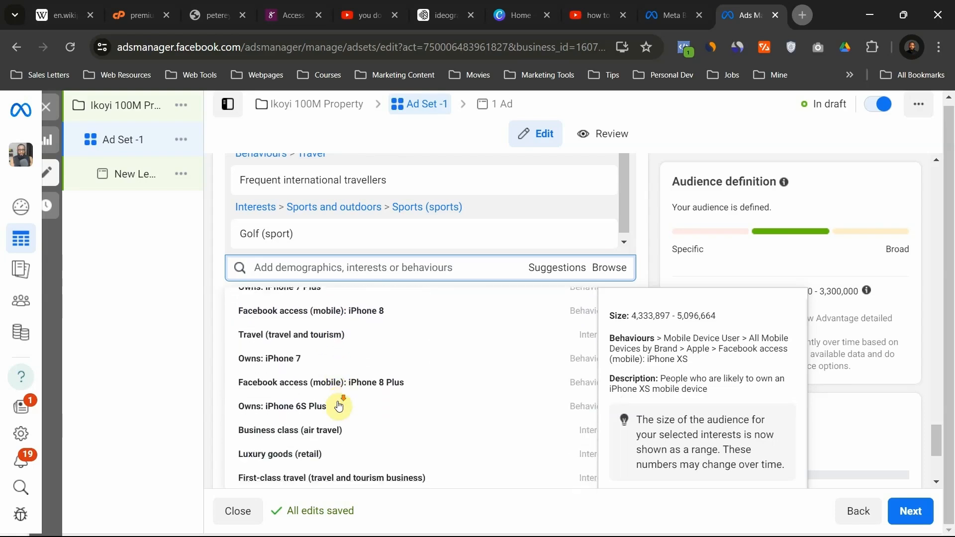
scroll(338, 406, down, 3)
scroll(336, 406, up, 2)
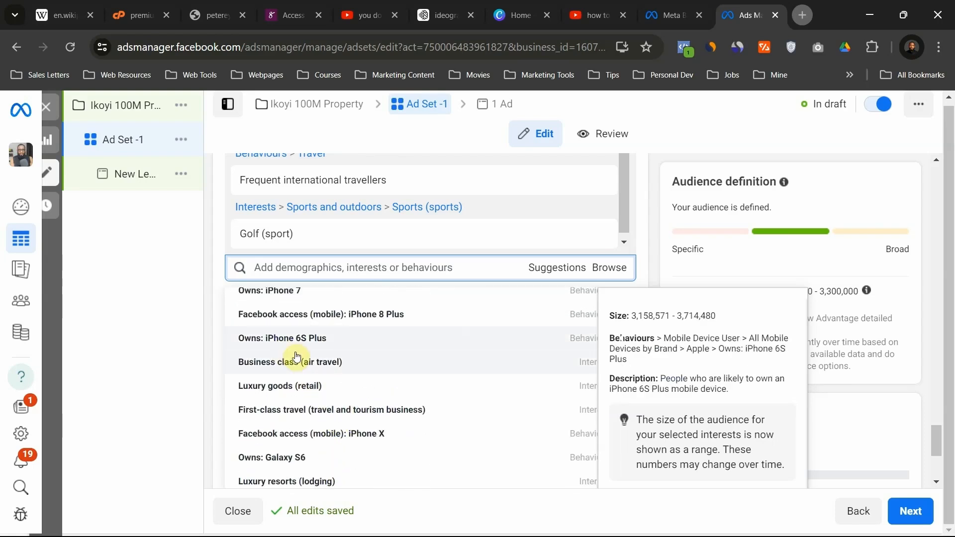
click(343, 372)
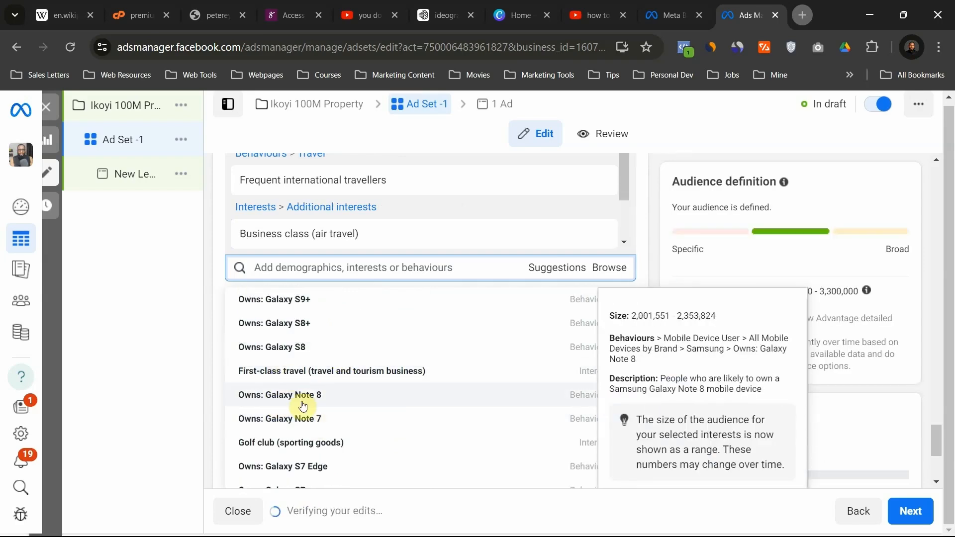
Add the interest Property investing (investing) from the detailed targeting suggestions
scroll(300, 395, down, 5)
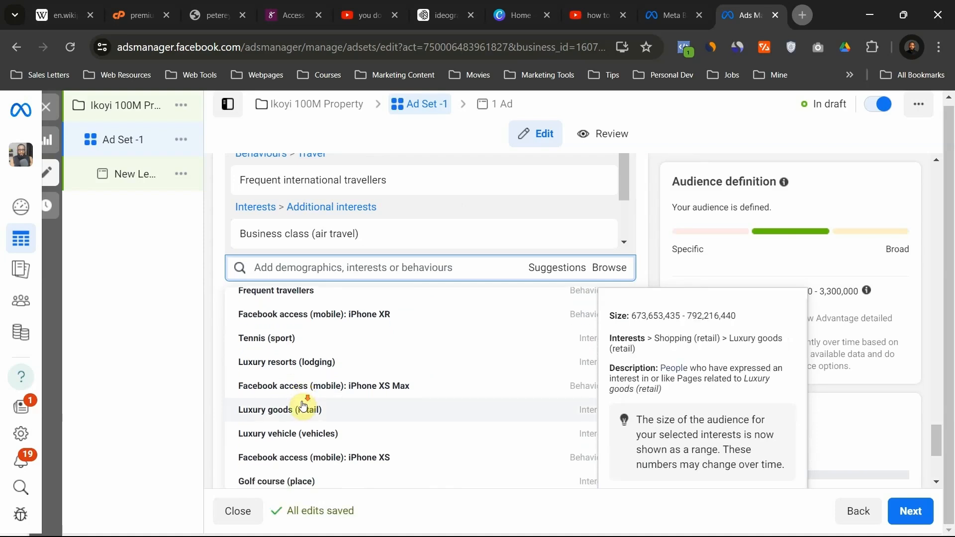
scroll(303, 405, down, 3)
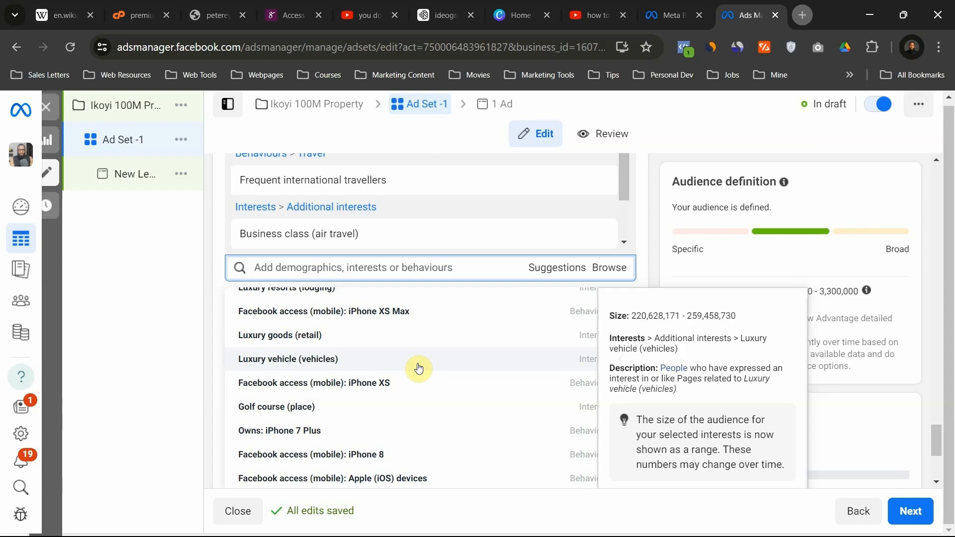
scroll(373, 413, down, 3)
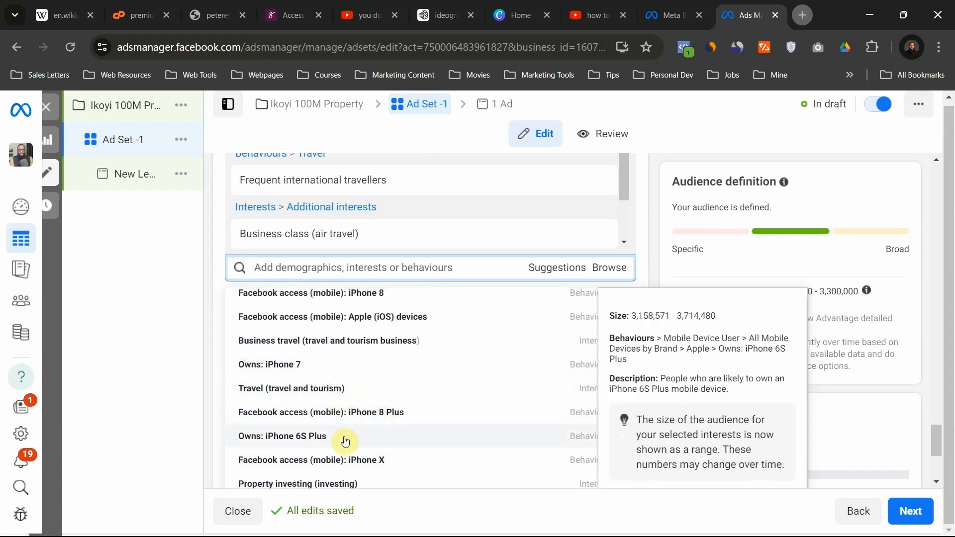
scroll(343, 437, down, 1)
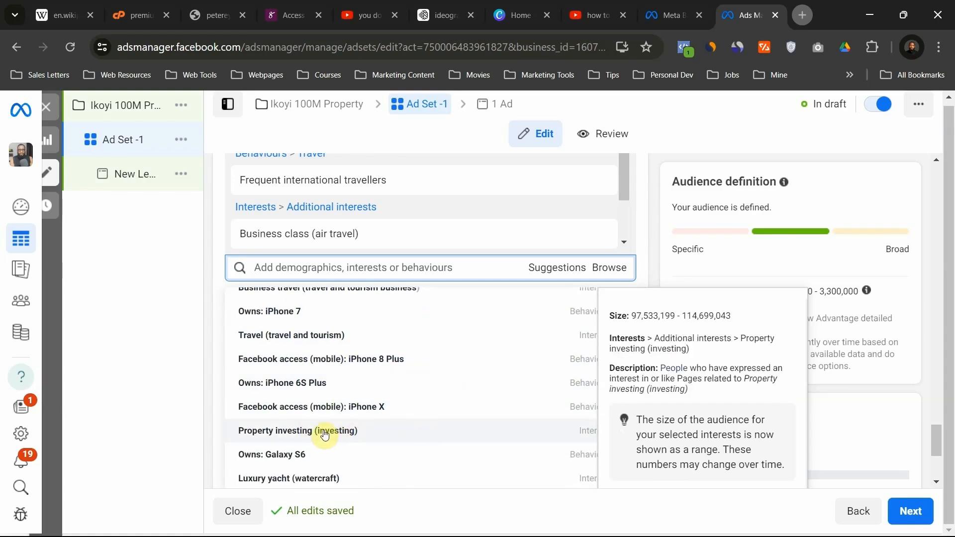
scroll(326, 434, down, 2)
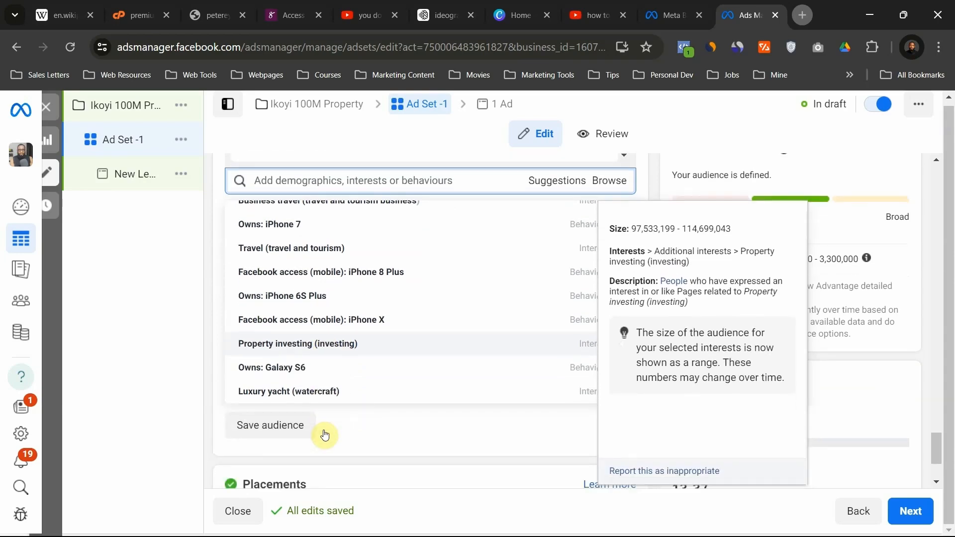
click(329, 346)
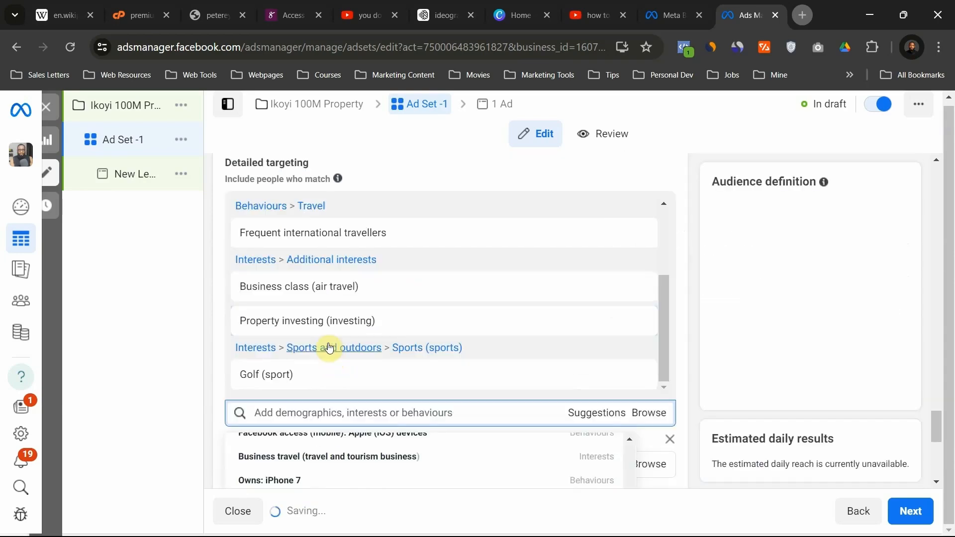